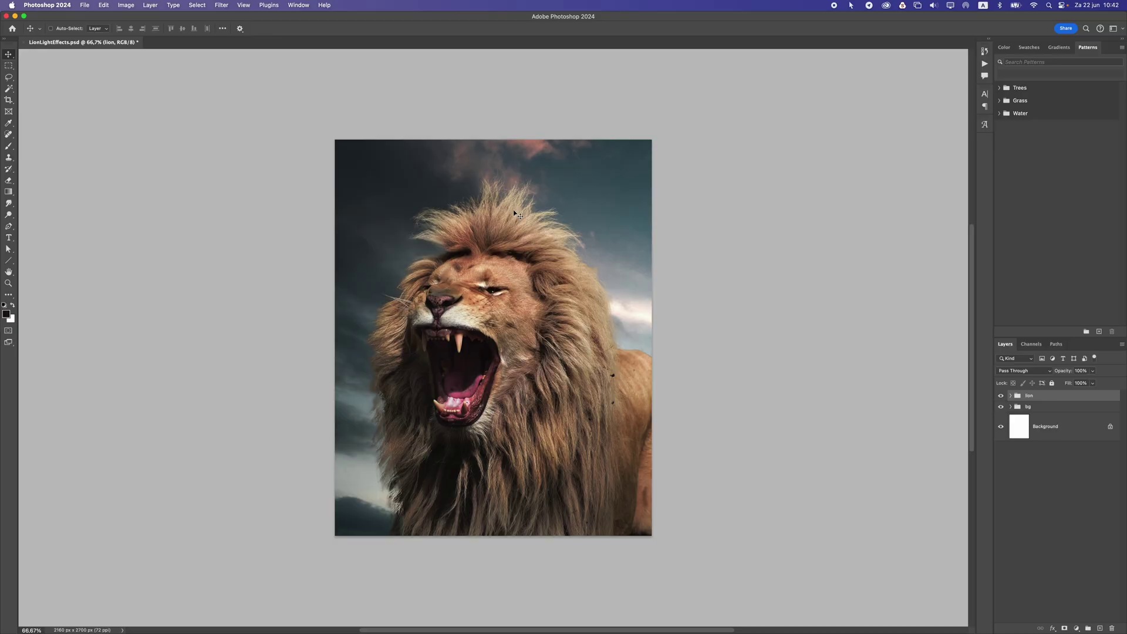
- Inspect the contents of the lion group and check what the lion and bg groups show by toggling their visibility
{"action": "left_click", "coordinate": [1010, 395]}
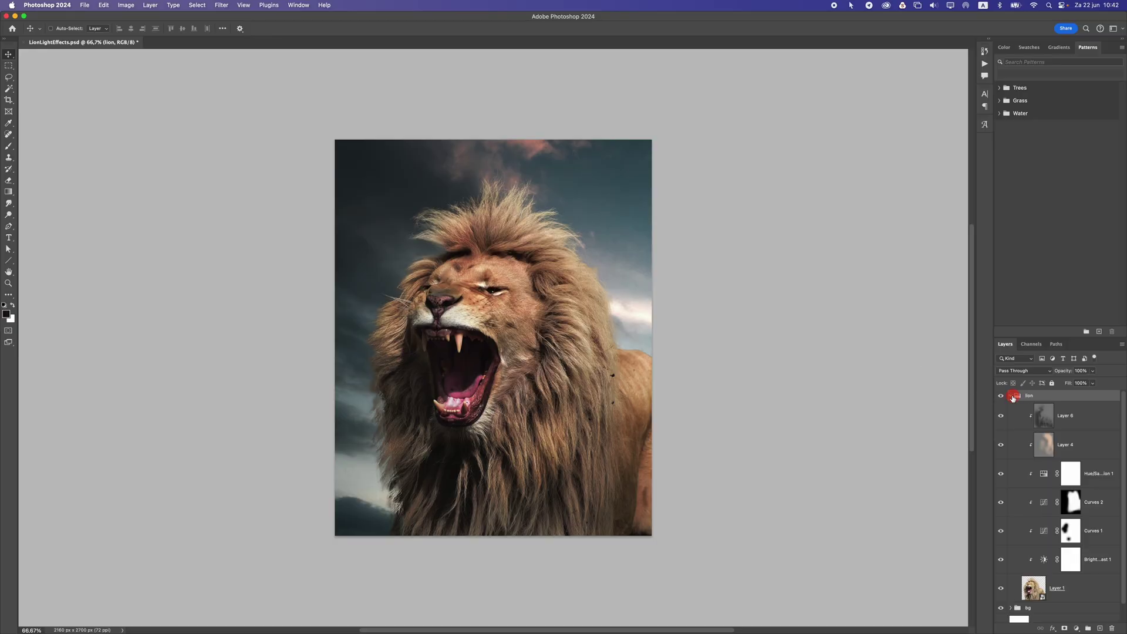
{"action": "left_click", "coordinate": [1002, 397]}
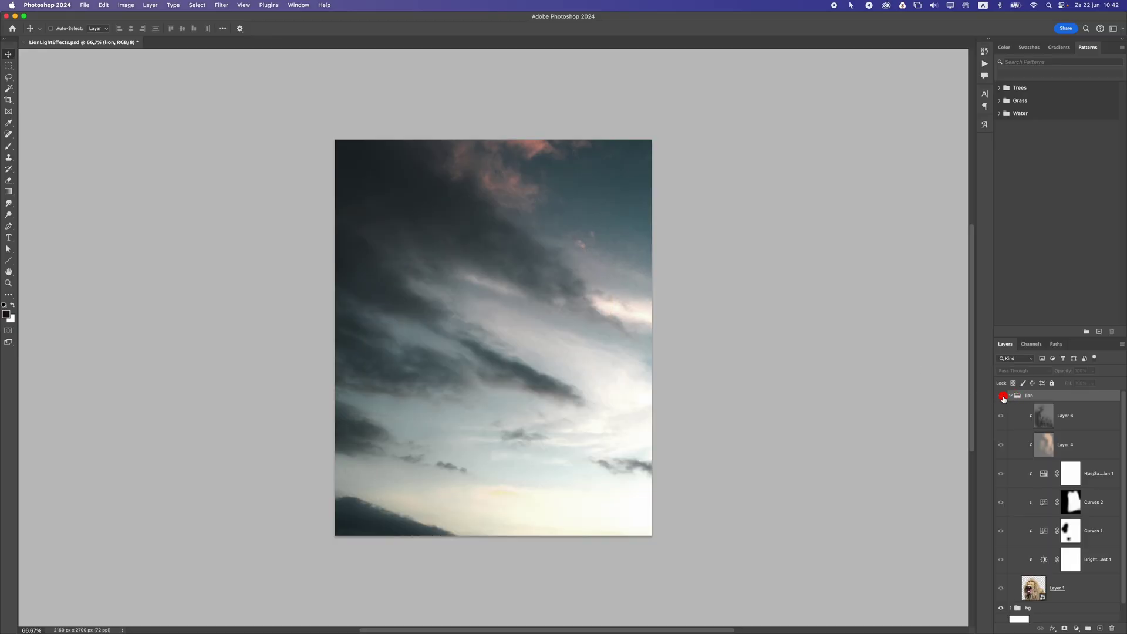
{"action": "left_click", "coordinate": [1002, 397]}
{"action": "left_click", "coordinate": [1010, 395]}
{"action": "left_click", "coordinate": [1001, 407]}
{"action": "left_click", "coordinate": [1001, 408]}
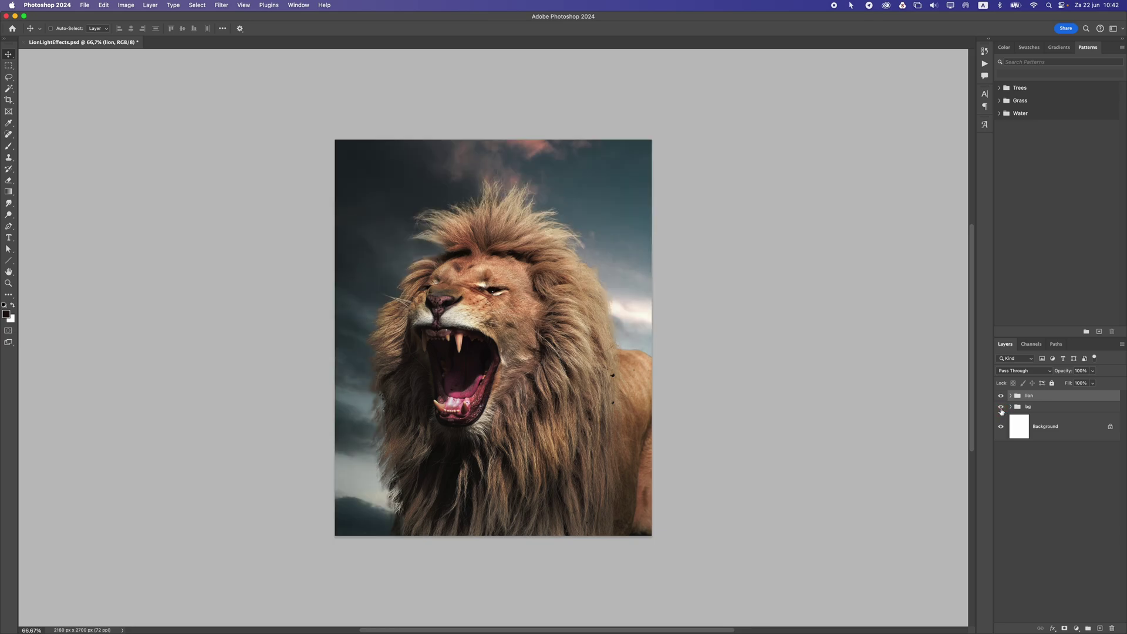
- Add an empty layer between the lion group and the bg group
{"action": "left_click", "coordinate": [1035, 409]}
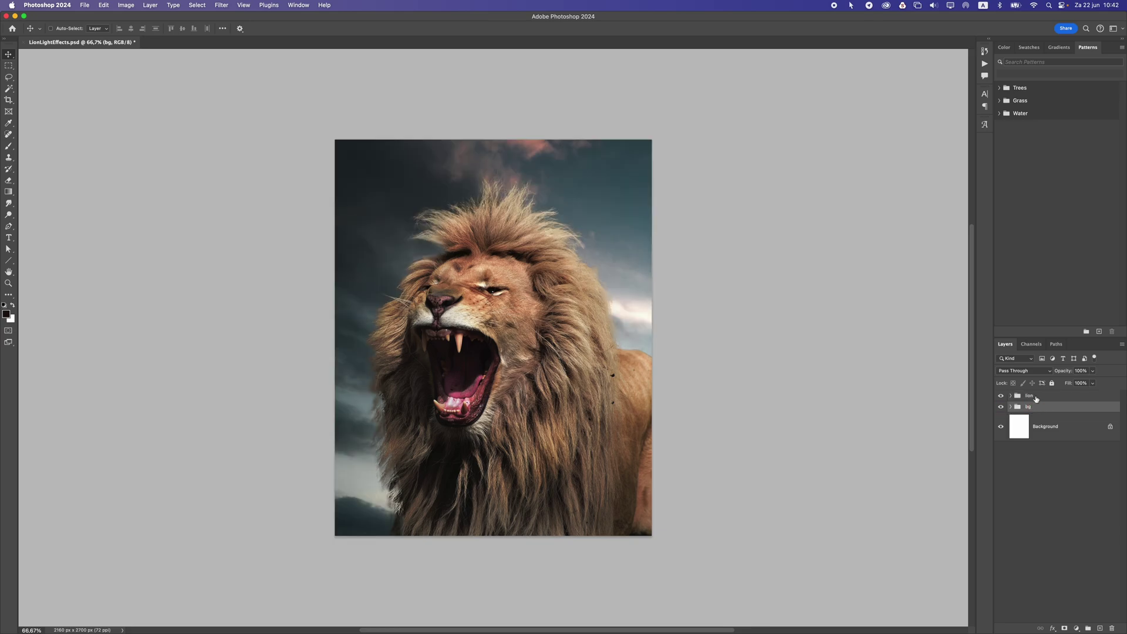
{"action": "left_click", "coordinate": [1036, 398]}
{"action": "left_click", "coordinate": [1044, 411]}
{"action": "left_click", "coordinate": [1101, 628]}
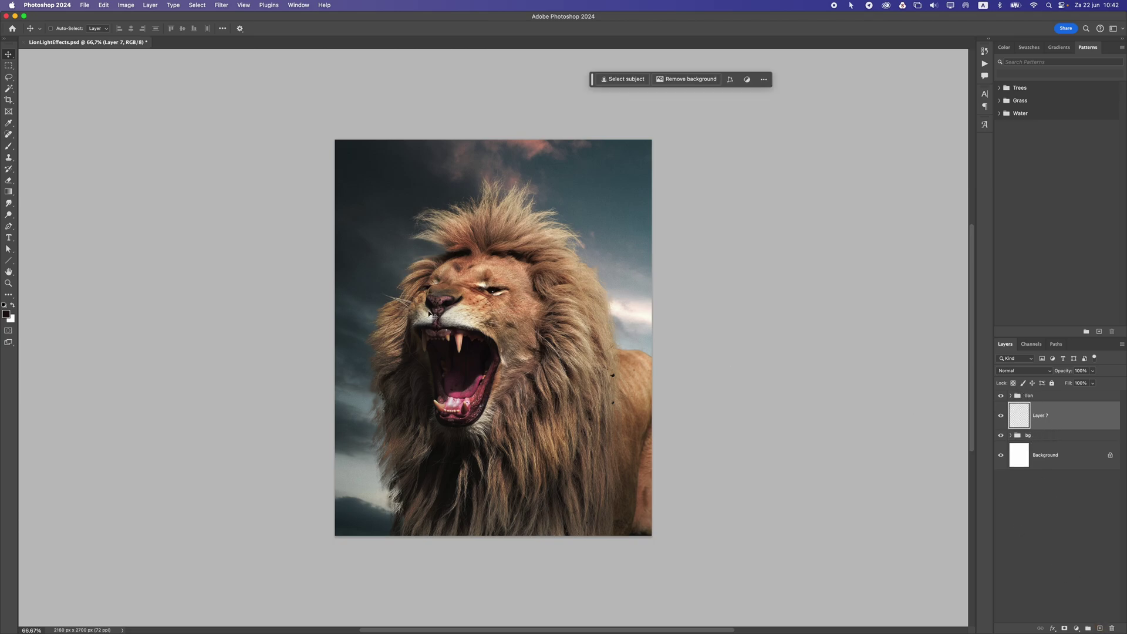
- Choose the Soft Round preset with 0% hardness for the Brush tool
{"action": "left_click", "coordinate": [8, 145]}
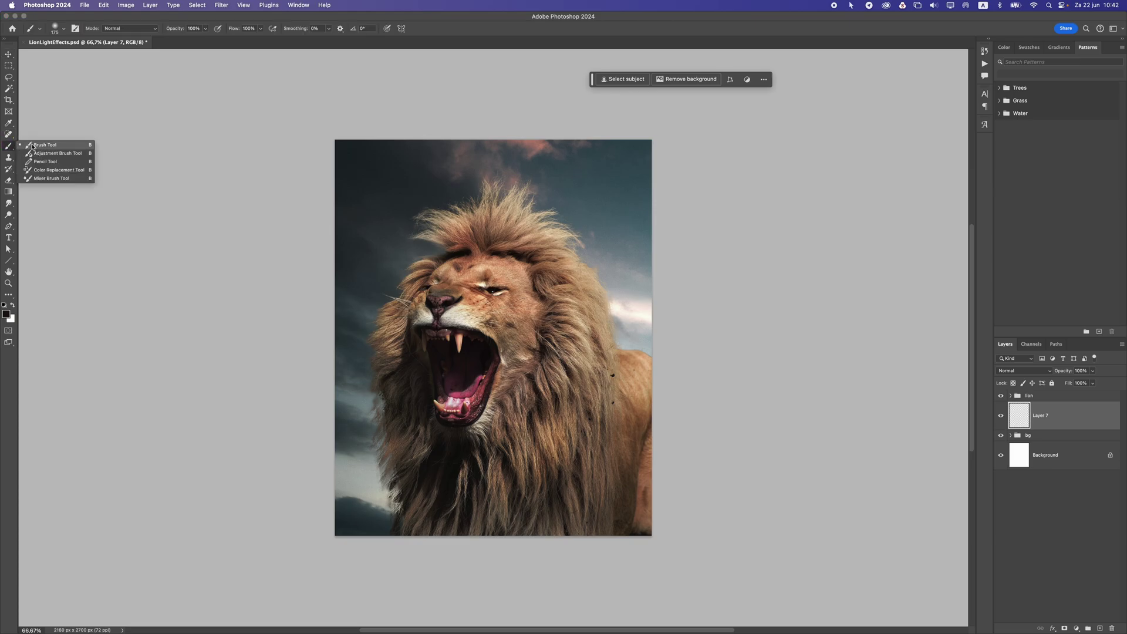
{"action": "left_click", "coordinate": [32, 145]}
{"action": "left_click", "coordinate": [55, 28]}
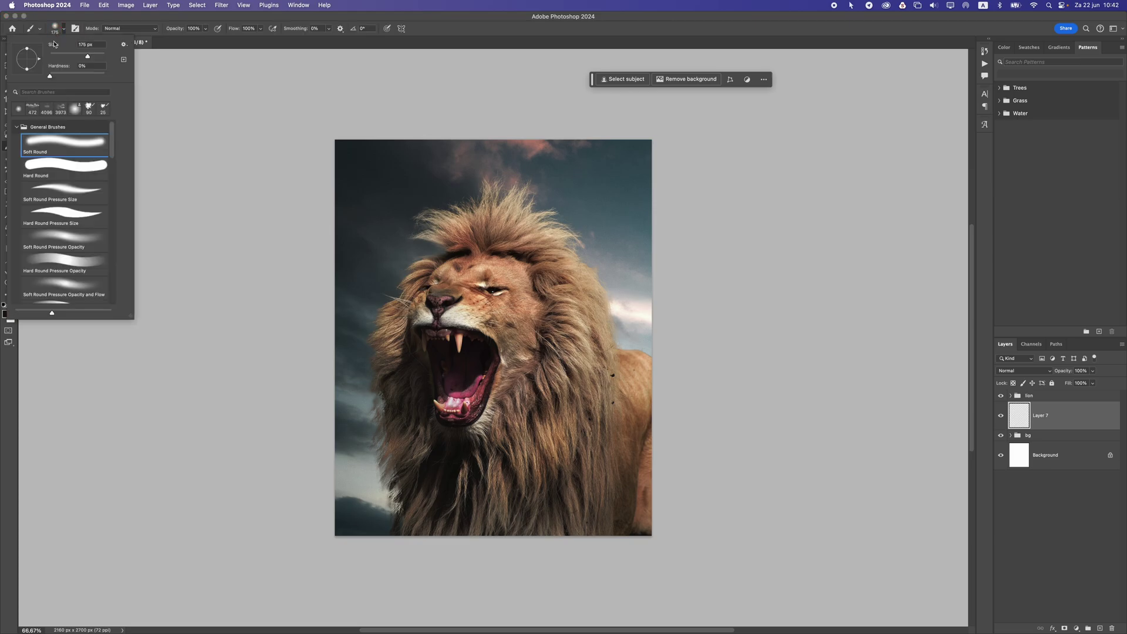
{"action": "left_click", "coordinate": [39, 144]}
{"action": "left_click", "coordinate": [181, 43]}
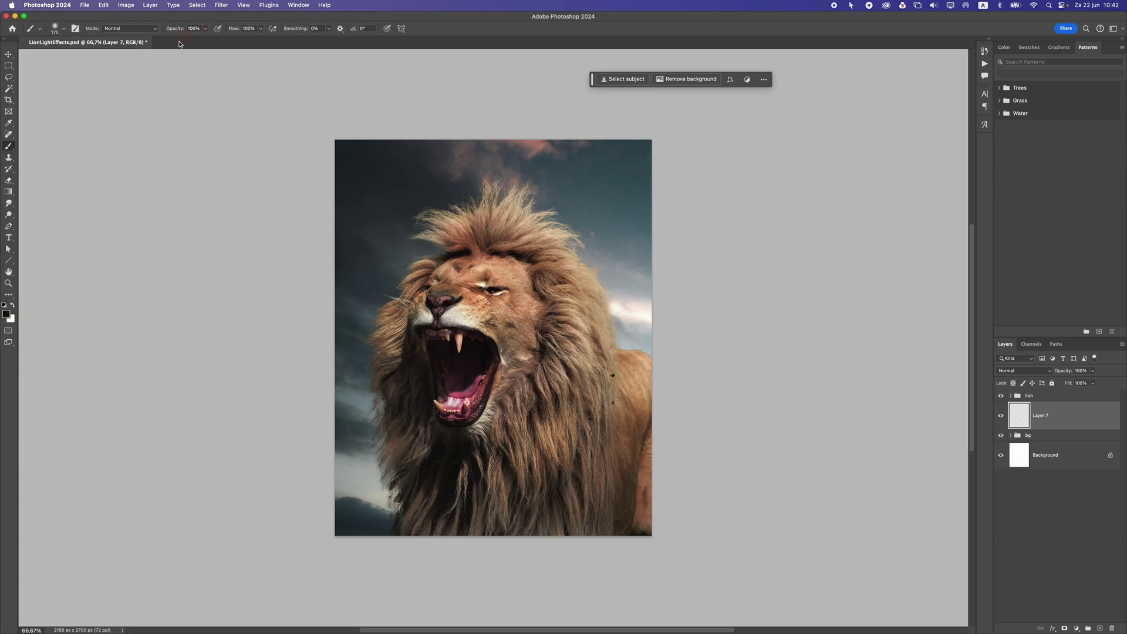
- Sample the bright patch of sky beside the mane and set the foreground colour to a light peach tint
{"action": "key", "text": "i"}
{"action": "left_click", "coordinate": [485, 283]}
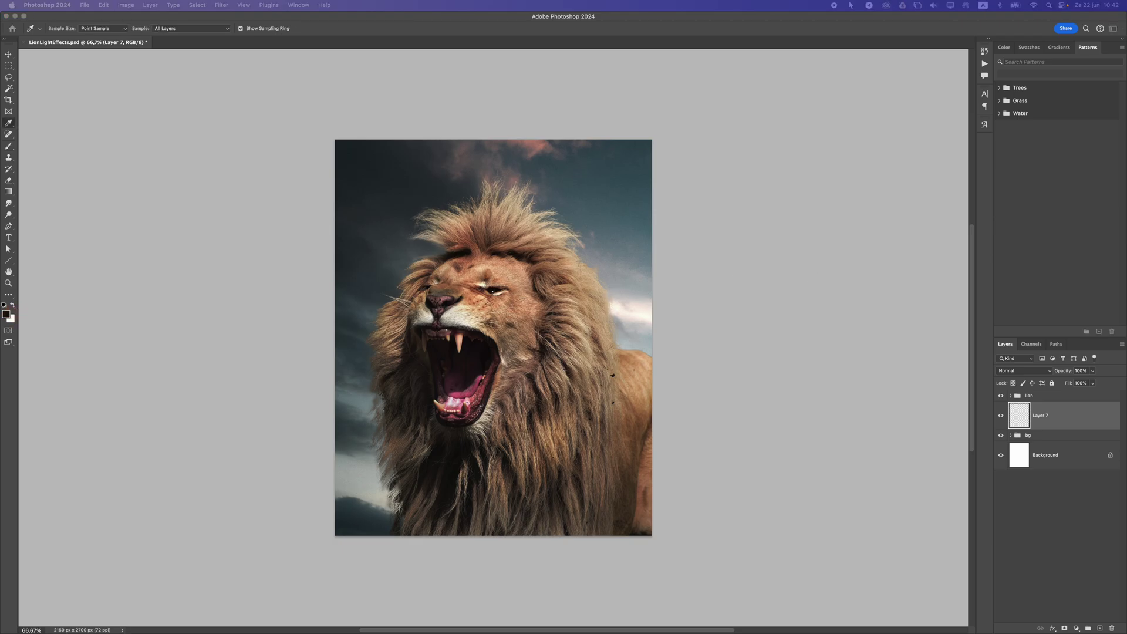
{"action": "left_click_drag", "start_coordinate": [1126, 258], "coordinate": [740, 142]}
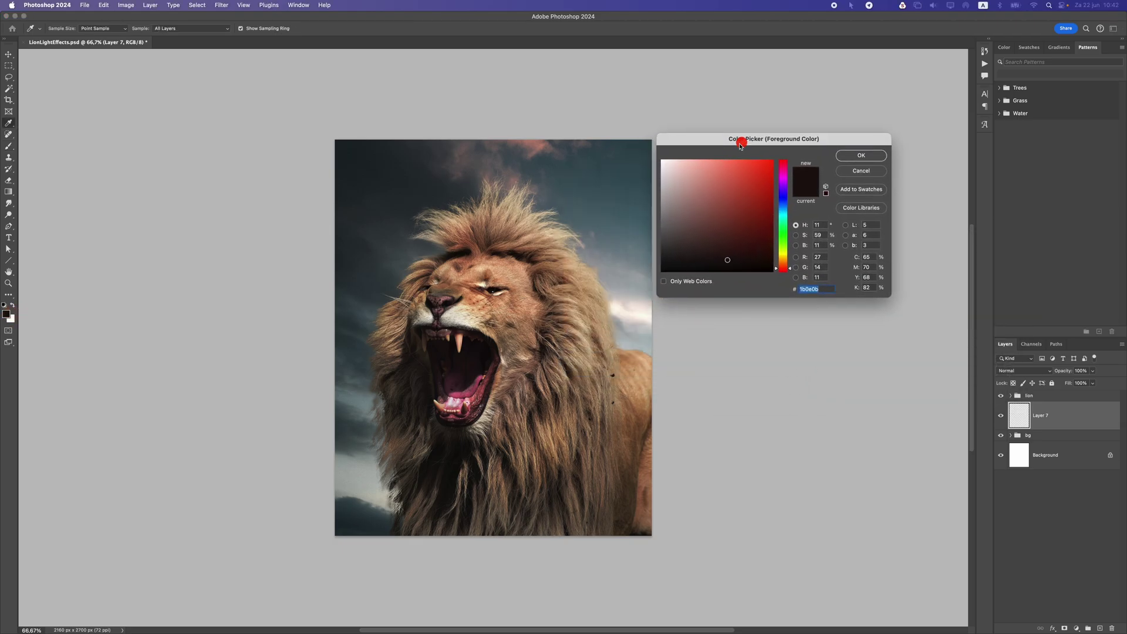
{"action": "left_click", "coordinate": [623, 320]}
{"action": "mouse_move", "coordinate": [681, 176]}
{"action": "left_mouse_down"}
{"action": "mouse_move", "coordinate": [704, 159]}
{"action": "mouse_move", "coordinate": [693, 159]}
{"action": "left_mouse_up"}
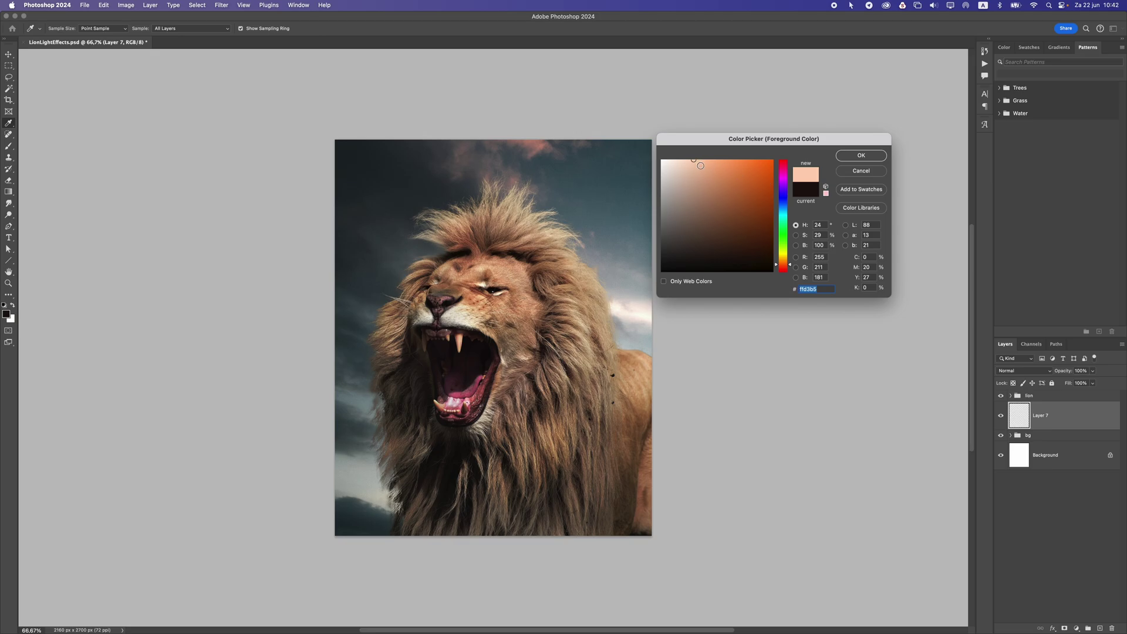
{"action": "left_click", "coordinate": [689, 159]}
{"action": "left_click_drag", "start_coordinate": [688, 179], "coordinate": [688, 141]}
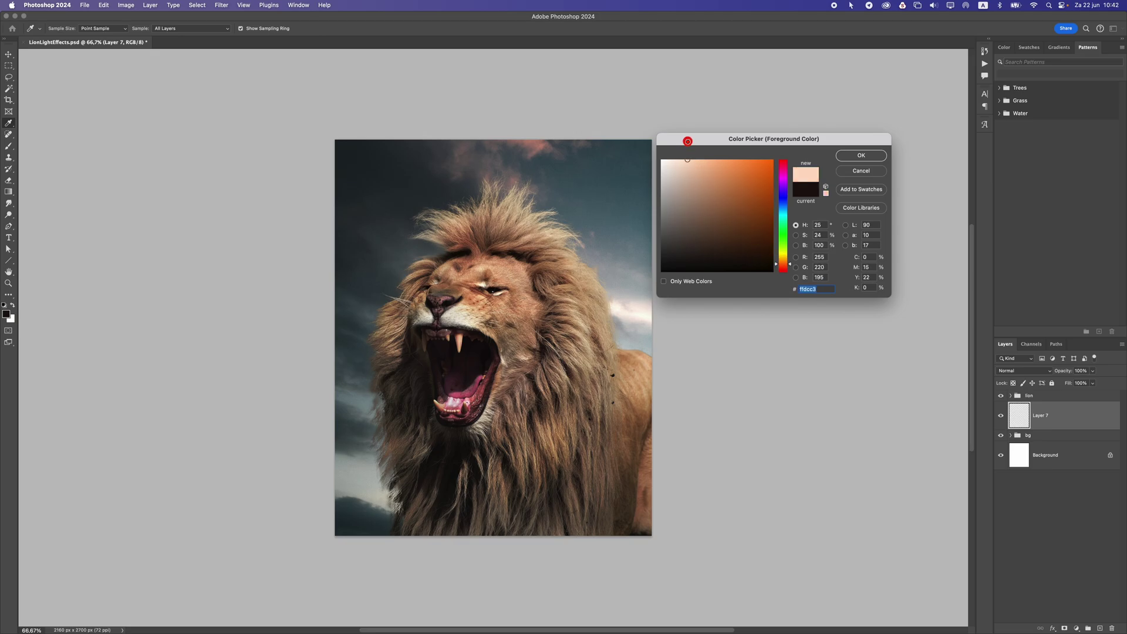
{"action": "left_click", "coordinate": [848, 158]}
- Paint a single soft peach spot with a 900 px brush and move it over the bright sky beside the mane
{"action": "key", "text": "b"}
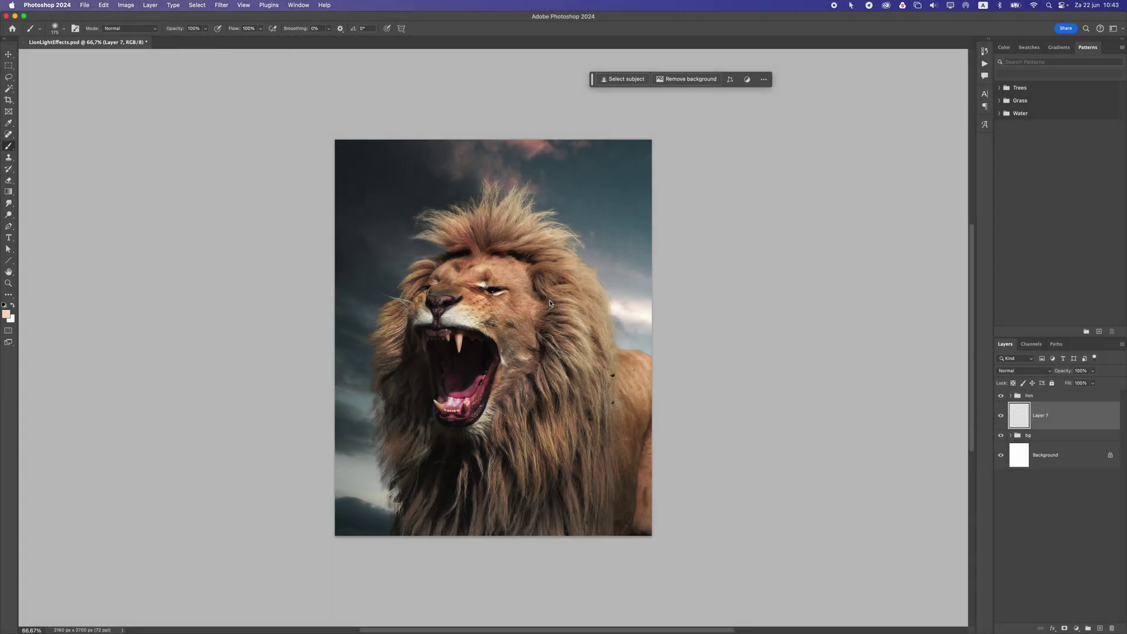
{"action": "key", "text": "bracketright"}
{"action": "key", "text": "bracketright"}
{"action": "key", "text": "bracketright"}
{"action": "key", "text": "bracketright"}
{"action": "key", "text": "bracketright"}
{"action": "key", "text": "bracketright"}
{"action": "key", "text": "bracketright"}
{"action": "key", "text": "bracketright"}
{"action": "left_click", "coordinate": [503, 279]}
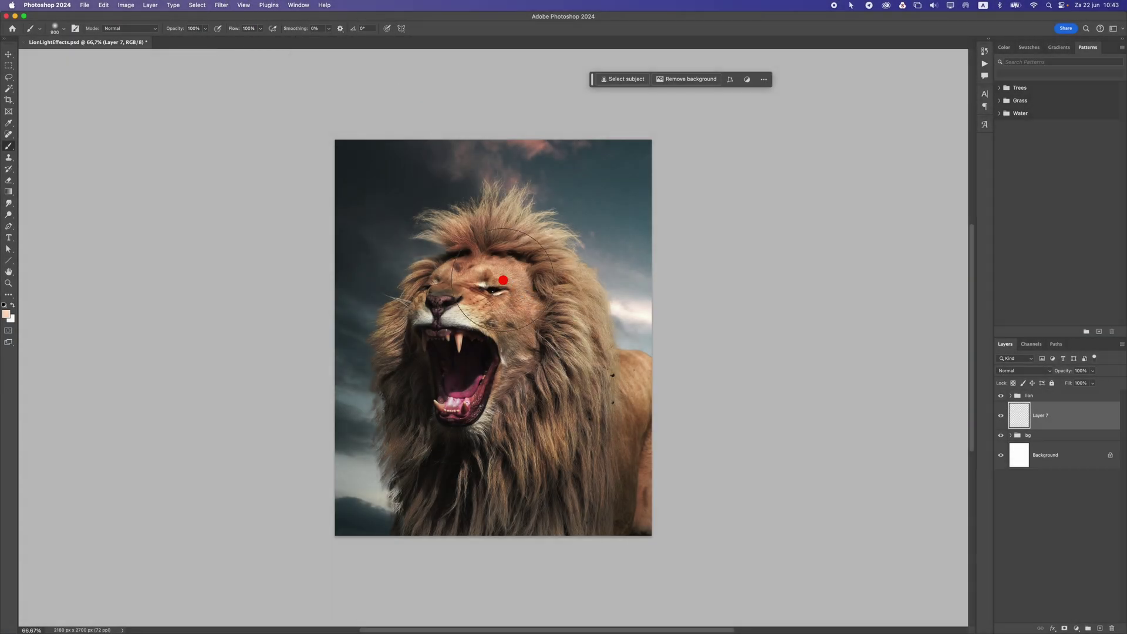
{"action": "left_click", "coordinate": [8, 54]}
{"action": "left_click_drag", "start_coordinate": [463, 261], "coordinate": [597, 287]}
- Free-transform and position the peach glow behind the mane at the canvas's right edge, and set its layer to Screen blending
{"action": "key", "text": "super+t"}
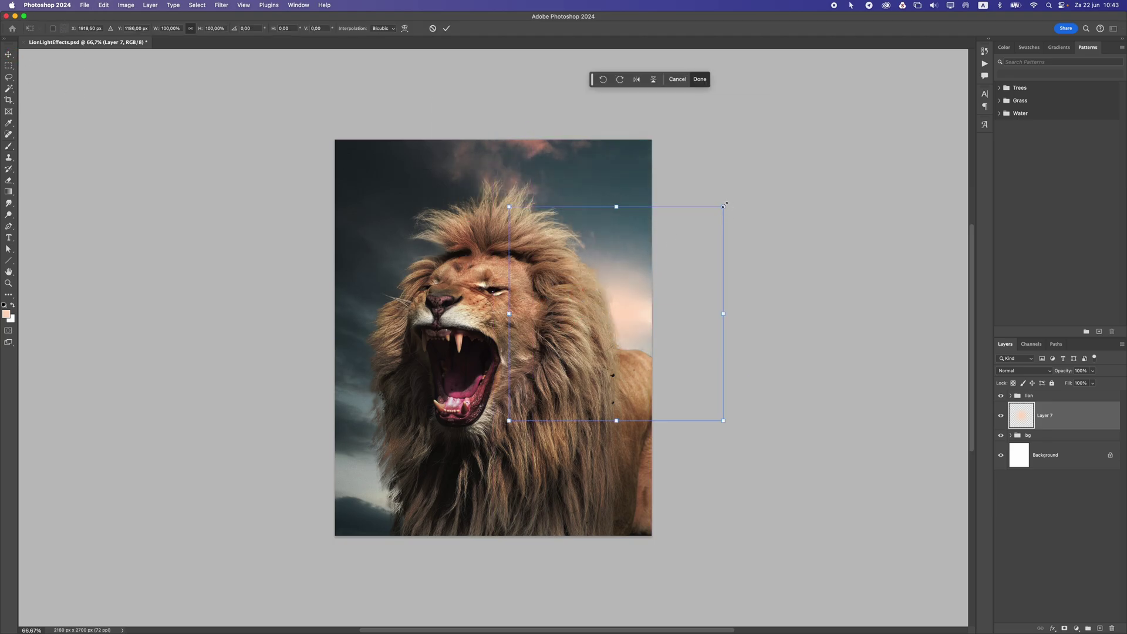
{"action": "left_click_drag", "start_coordinate": [723, 204], "coordinate": [639, 294]}
{"action": "key", "text": "Return"}
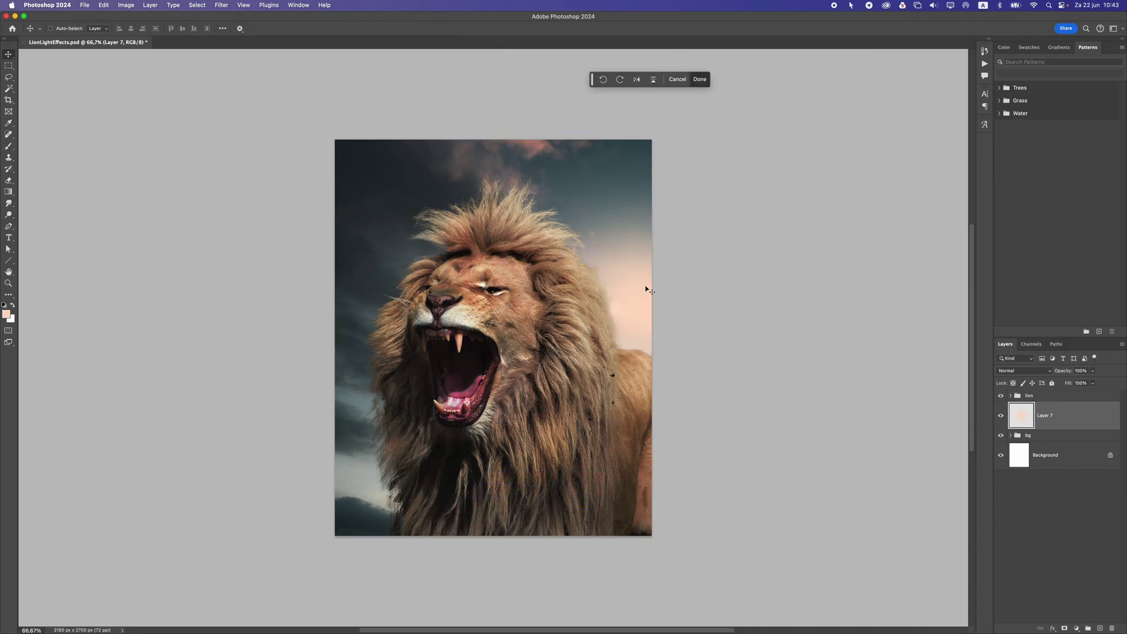
{"action": "mouse_move", "coordinate": [625, 302]}
{"action": "left_mouse_down"}
{"action": "mouse_move", "coordinate": [622, 287]}
{"action": "mouse_move", "coordinate": [626, 299]}
{"action": "left_mouse_up"}
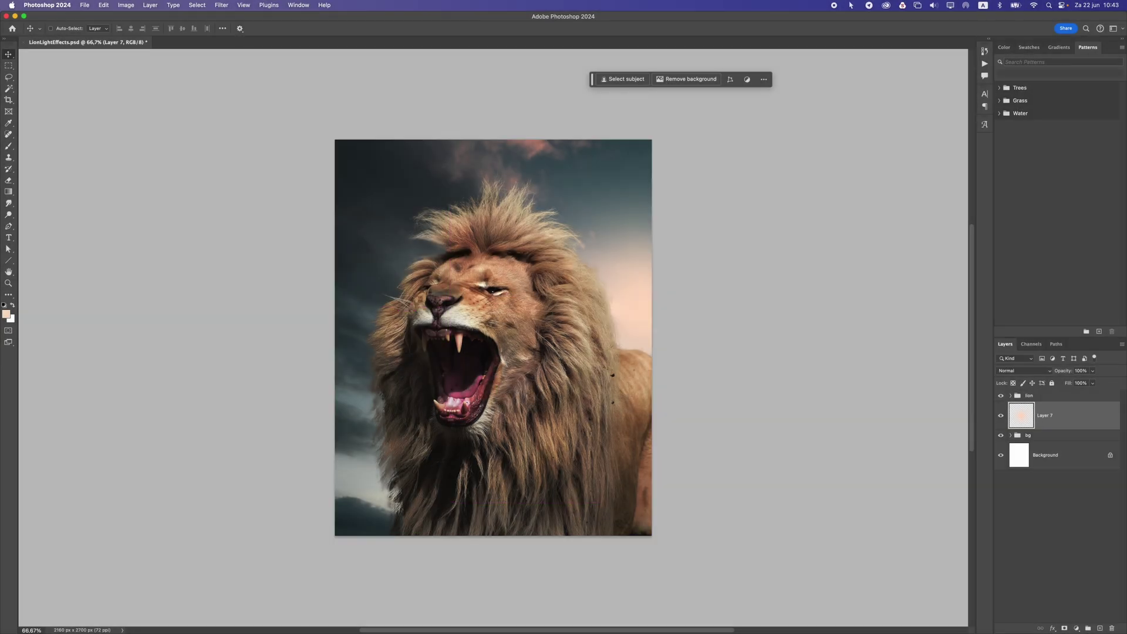
{"action": "left_click_drag", "start_coordinate": [527, 256], "coordinate": [623, 217]}
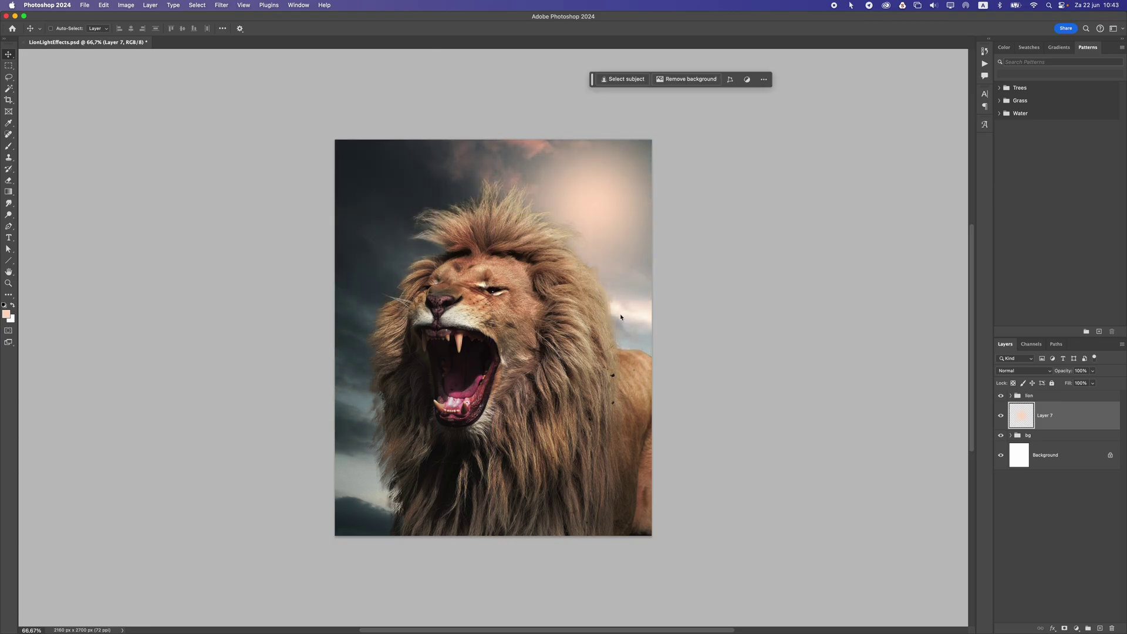
{"action": "left_click_drag", "start_coordinate": [622, 320], "coordinate": [652, 306]}
{"action": "left_click", "coordinate": [1021, 371]}
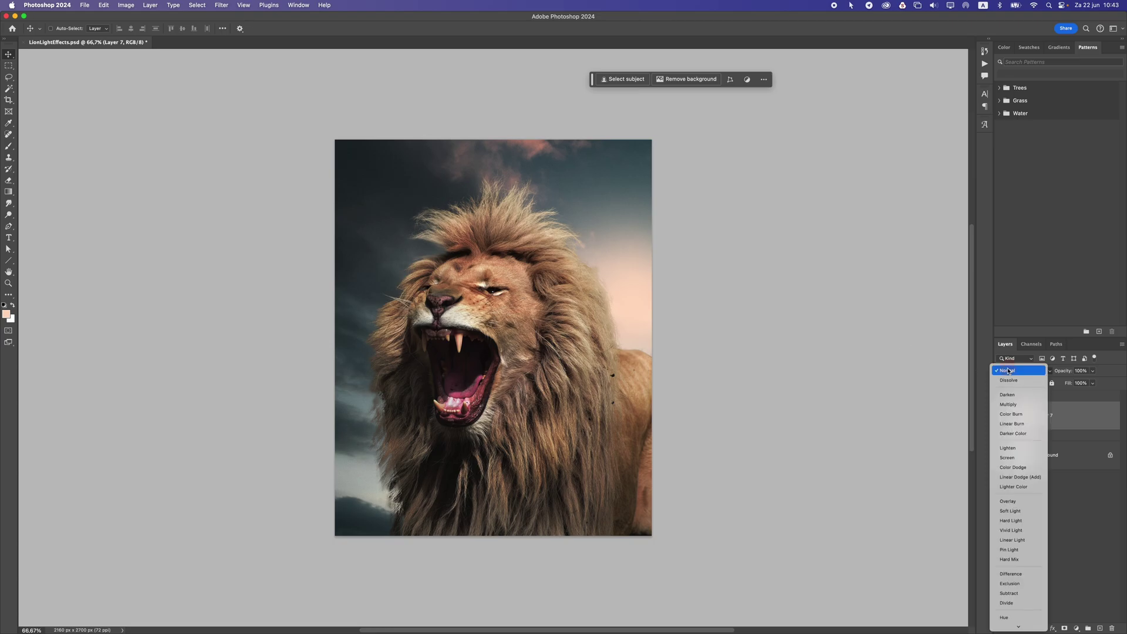
{"action": "left_click", "coordinate": [1021, 458]}
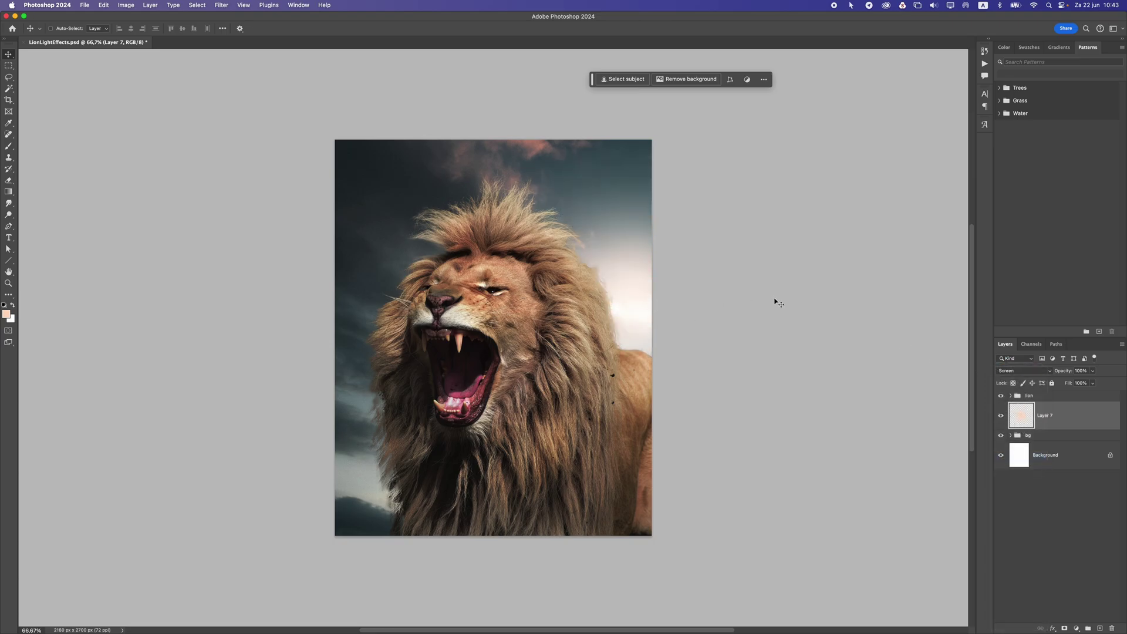
- Duplicate the glow layer above the lion group and lower the copy's opacity to 60%
{"action": "key", "text": "ctrl+j"}
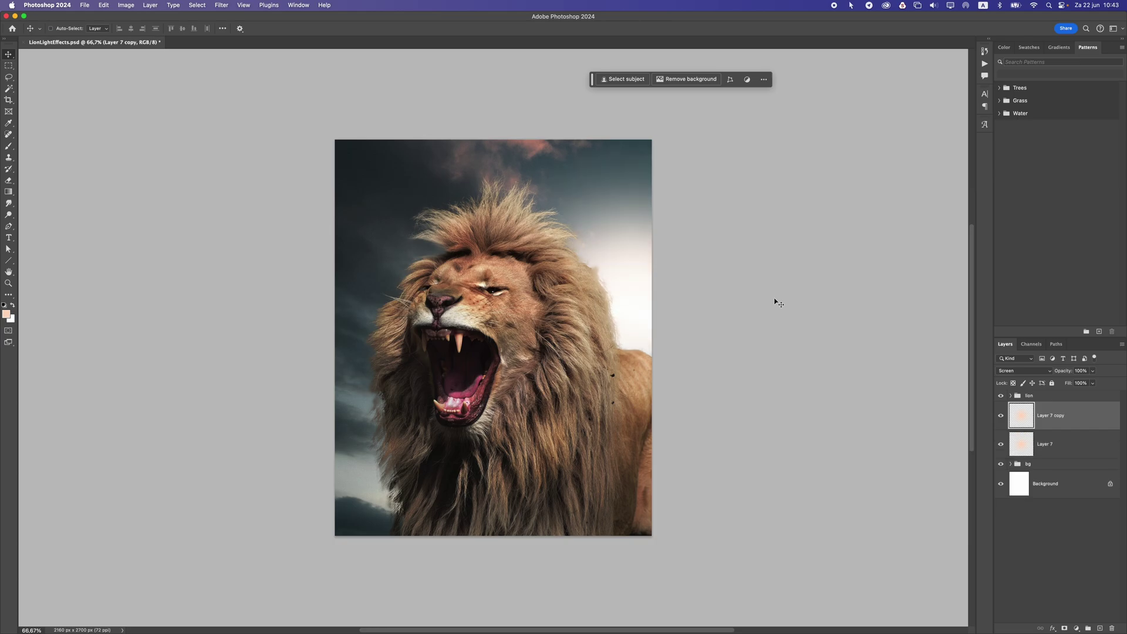
{"action": "left_click_drag", "start_coordinate": [1061, 409], "coordinate": [1053, 394]}
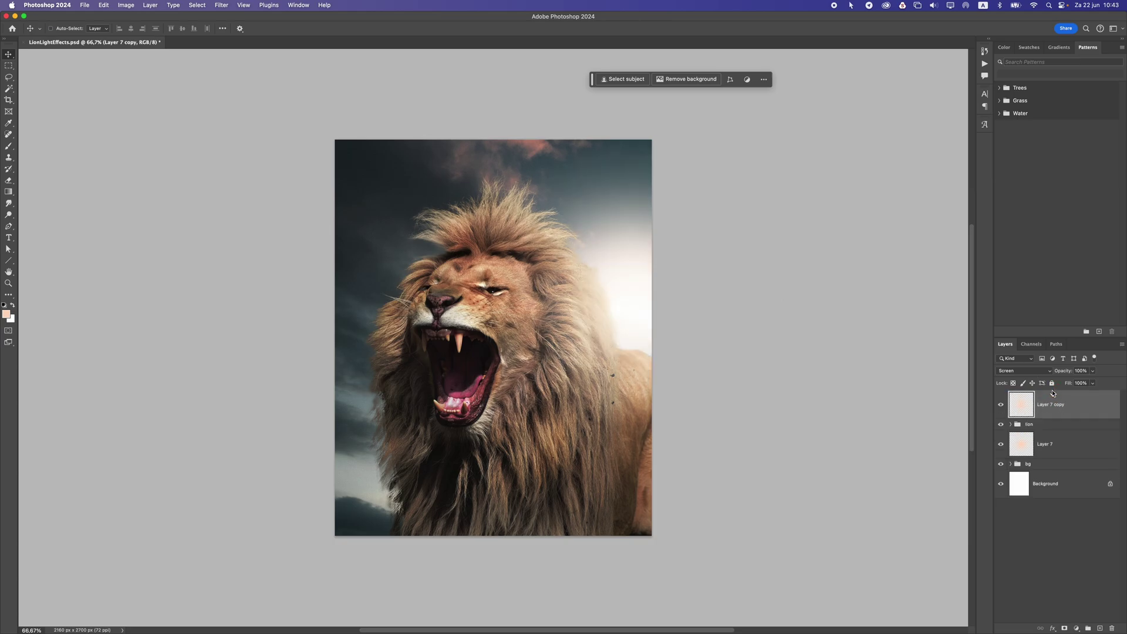
{"action": "left_click_drag", "start_coordinate": [517, 314], "coordinate": [606, 302]}
{"action": "left_click", "coordinate": [1091, 371]}
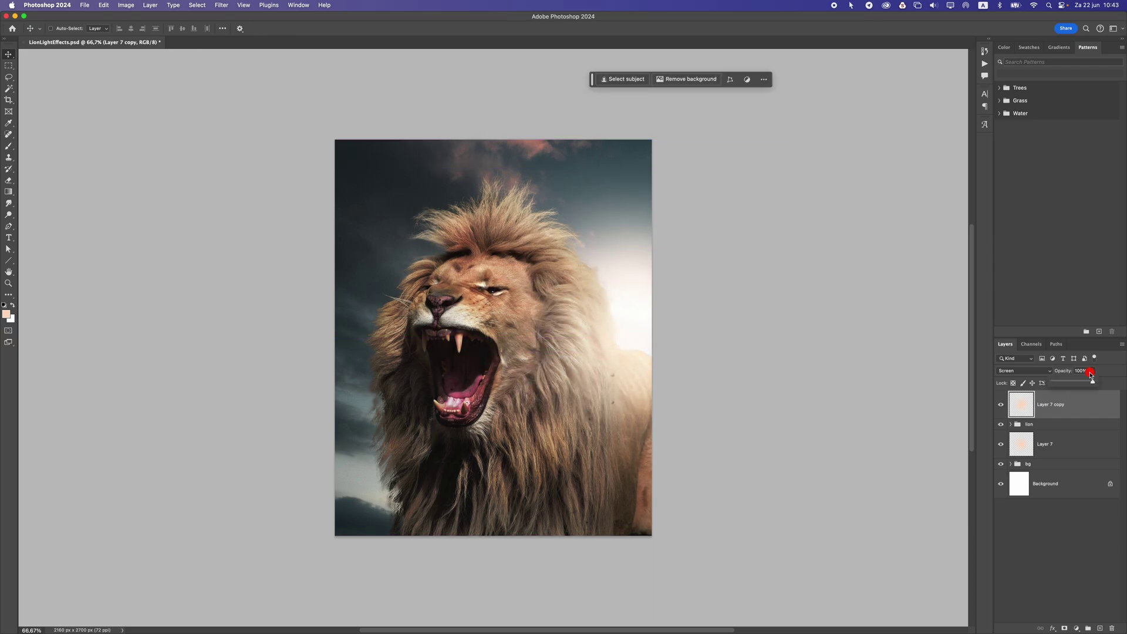
{"action": "left_click_drag", "start_coordinate": [1089, 383], "coordinate": [1082, 383]}
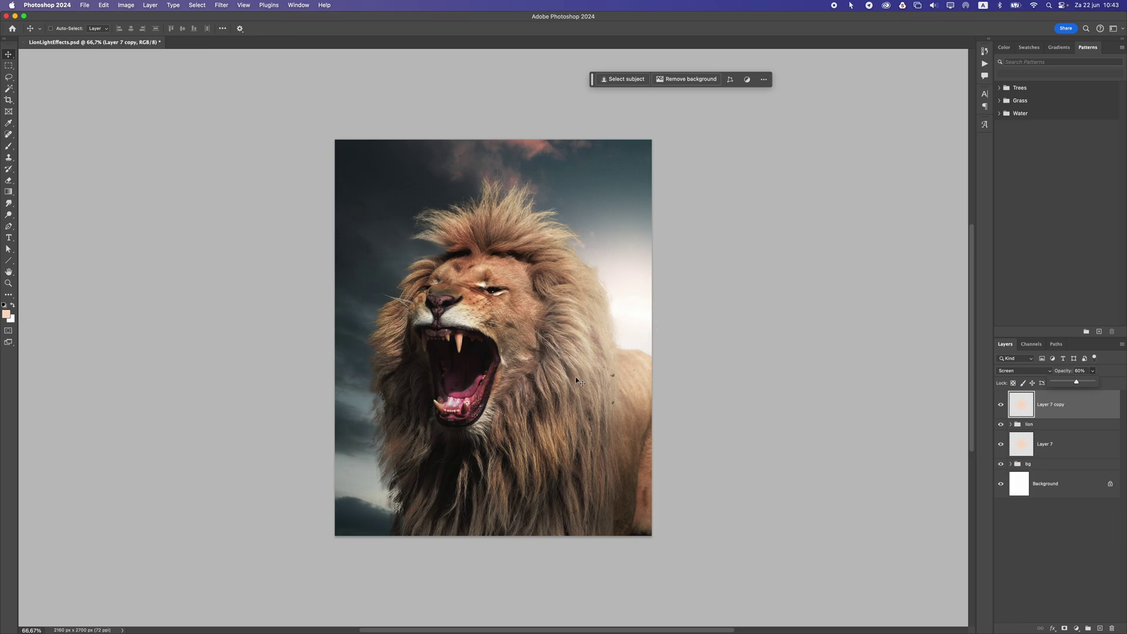
- Add a new layer at the top of the stack and set the foreground colour to orange #ff8023
{"action": "left_click", "coordinate": [1059, 421]}
{"action": "left_click", "coordinate": [1097, 628]}
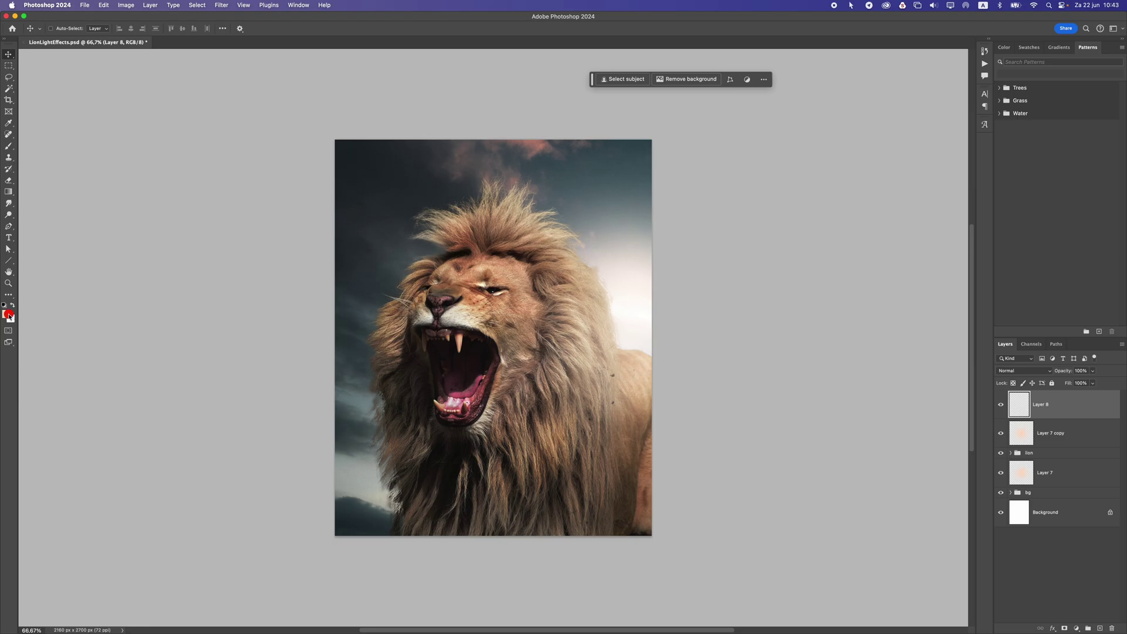
{"action": "left_click", "coordinate": [7, 315]}
{"action": "left_click_drag", "start_coordinate": [743, 240], "coordinate": [763, 148]}
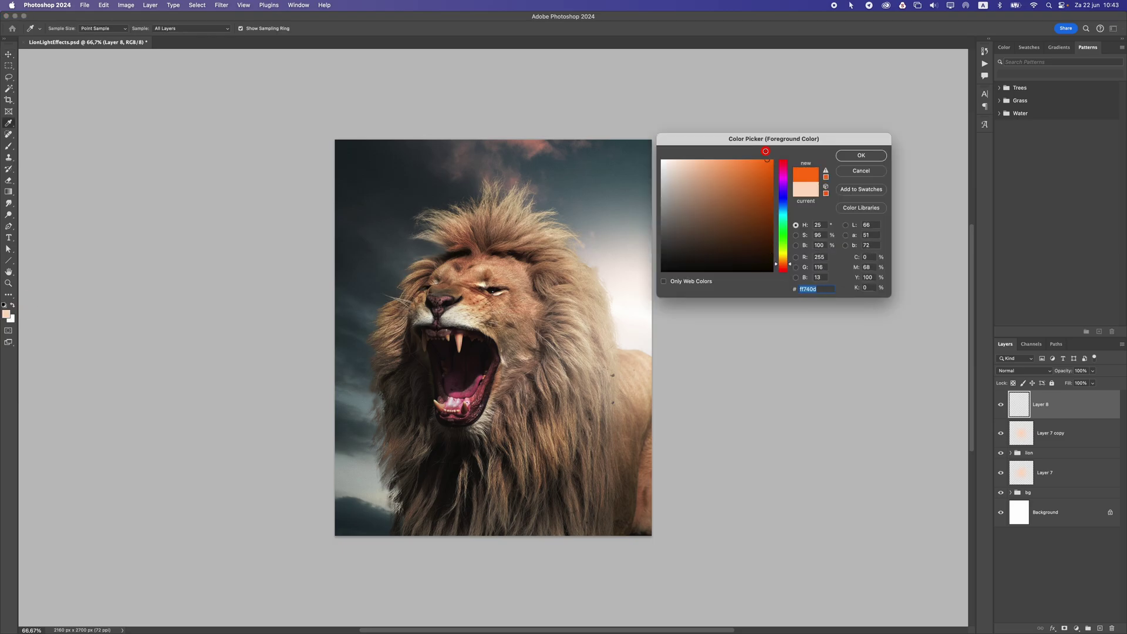
{"action": "left_click", "coordinate": [783, 264]}
{"action": "left_click_drag", "start_coordinate": [782, 262], "coordinate": [782, 264]}
{"action": "left_click_drag", "start_coordinate": [729, 221], "coordinate": [756, 139]}
{"action": "left_click", "coordinate": [861, 156]}
- Paint one soft orange spot, place it over the sun glow beside the mane, and set its layer to Overlay blending
{"action": "key", "text": "v"}
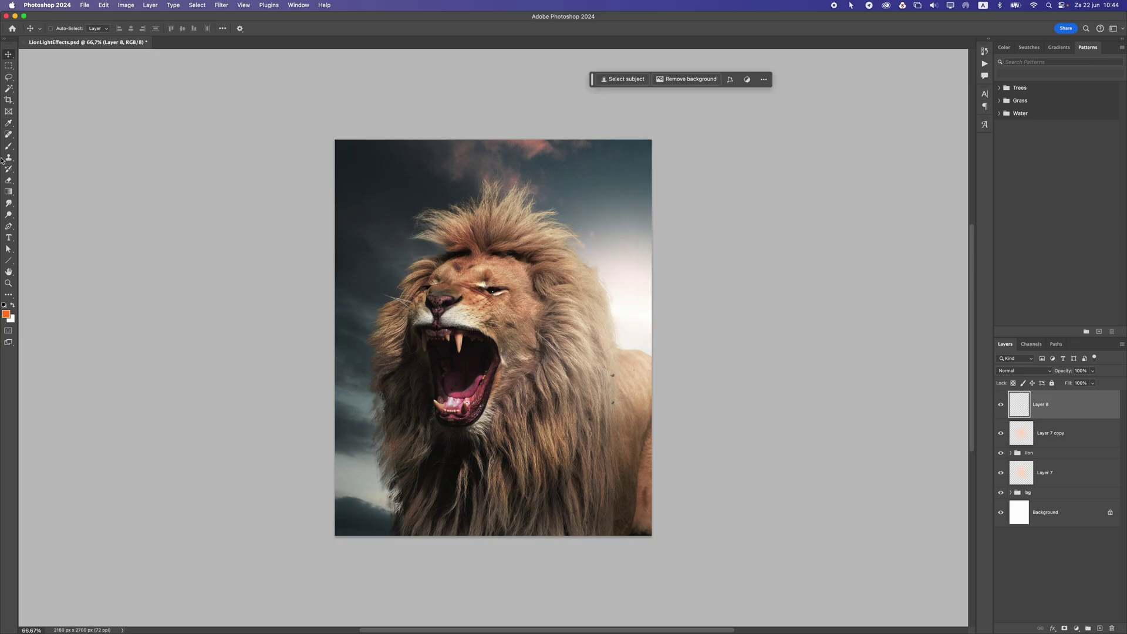
{"action": "key", "text": "b"}
{"action": "left_click", "coordinate": [478, 302]}
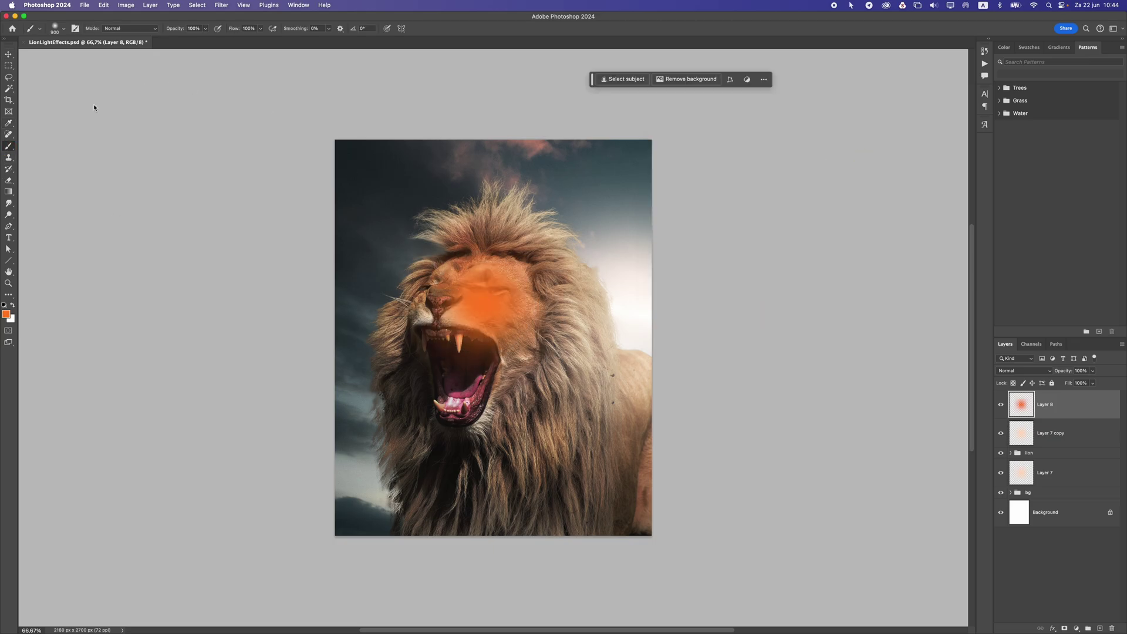
{"action": "left_click", "coordinate": [9, 57]}
{"action": "mouse_move", "coordinate": [500, 283]}
{"action": "left_mouse_down"}
{"action": "mouse_move", "coordinate": [574, 307]}
{"action": "mouse_move", "coordinate": [641, 302]}
{"action": "mouse_move", "coordinate": [635, 316]}
{"action": "left_mouse_up"}
{"action": "left_click", "coordinate": [1015, 369]}
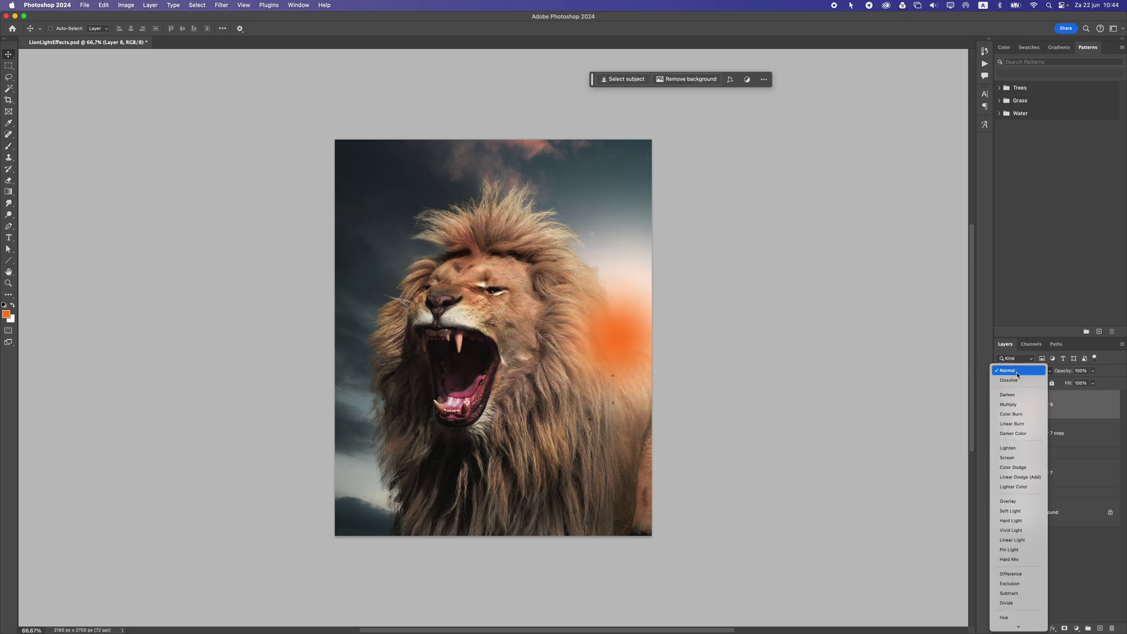
{"action": "left_click", "coordinate": [1016, 503]}
- Scale the orange glow to about 280% centred near the sun and lower its layer opacity to about 79%
{"action": "key", "text": "ctrl+t"}
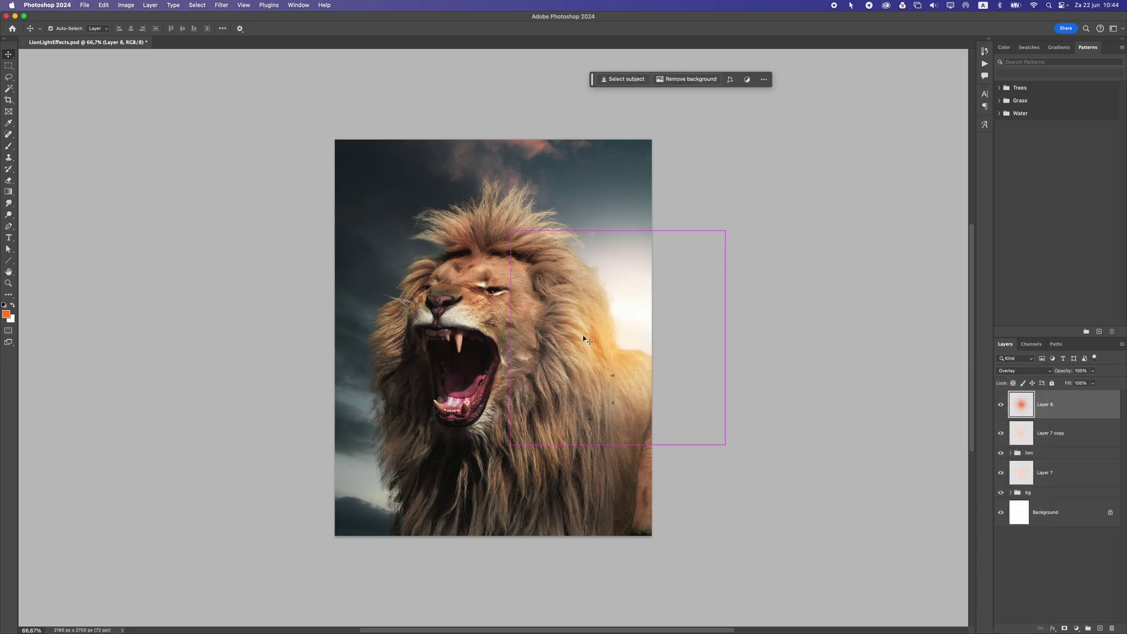
{"action": "left_click_drag", "start_coordinate": [724, 231], "coordinate": [942, 65]}
{"action": "left_click_drag", "start_coordinate": [693, 335], "coordinate": [724, 299]}
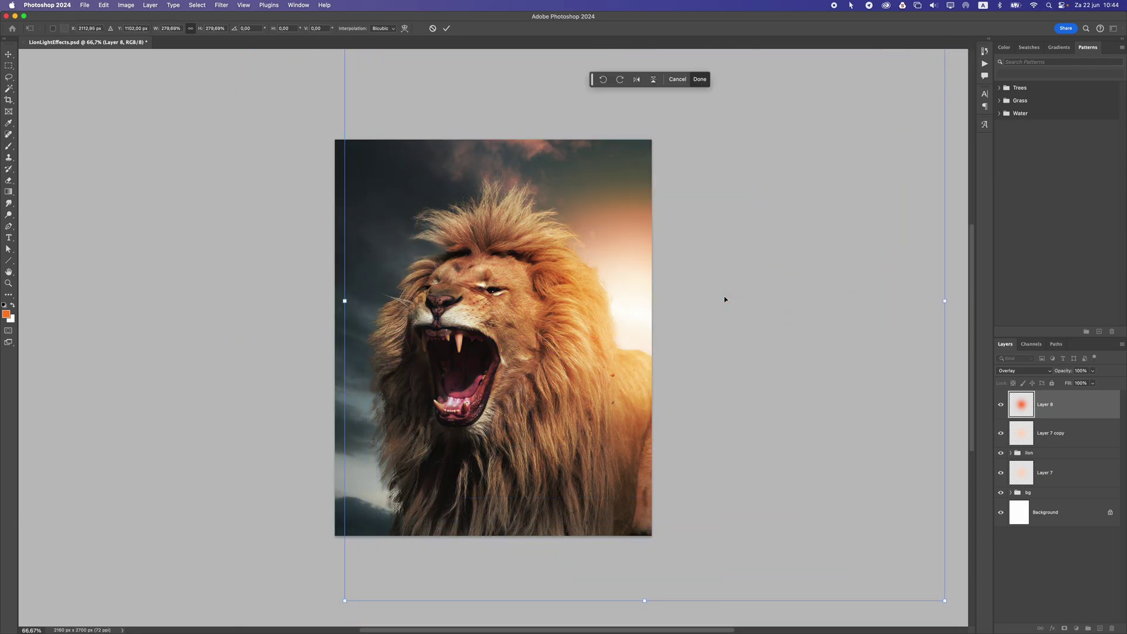
{"action": "key", "text": "Return"}
{"action": "left_click_drag", "start_coordinate": [1092, 370], "coordinate": [1087, 382]}
{"action": "left_click", "coordinate": [1049, 419]}
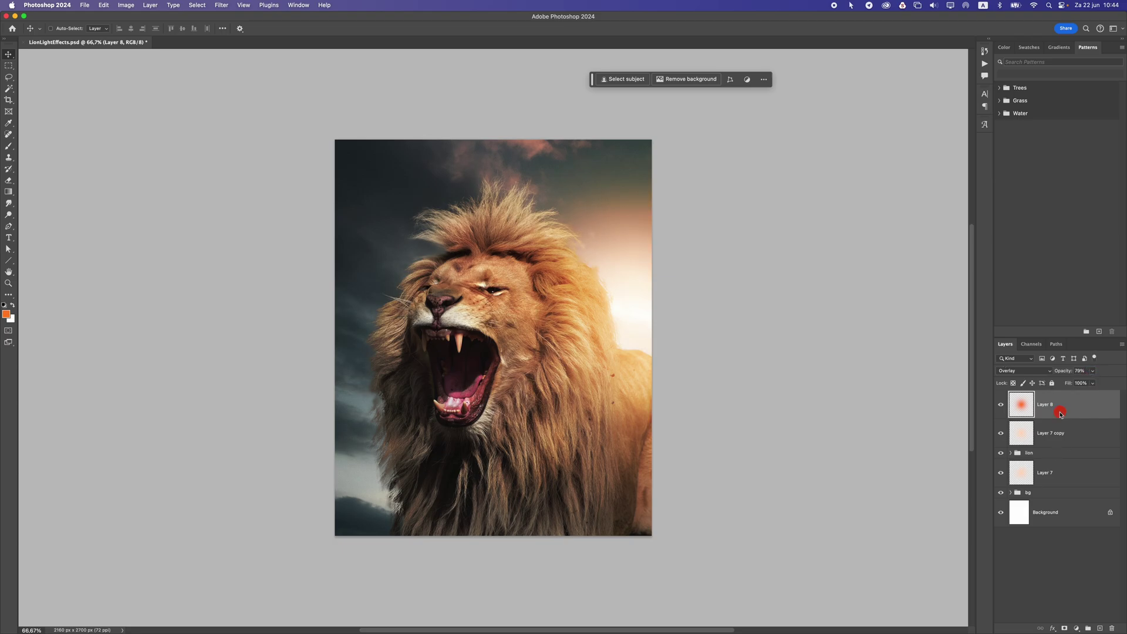
- Add another layer on top and set the foreground colour to a lighter orange
{"action": "left_click", "coordinate": [1100, 627]}
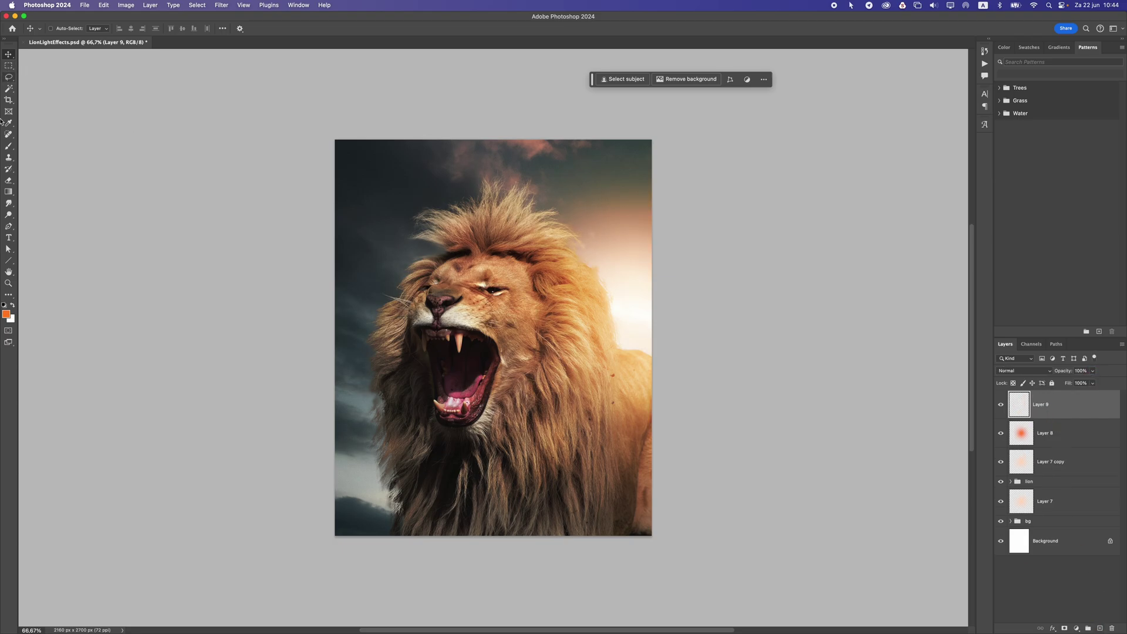
{"action": "left_click", "coordinate": [8, 145]}
{"action": "left_click", "coordinate": [7, 315]}
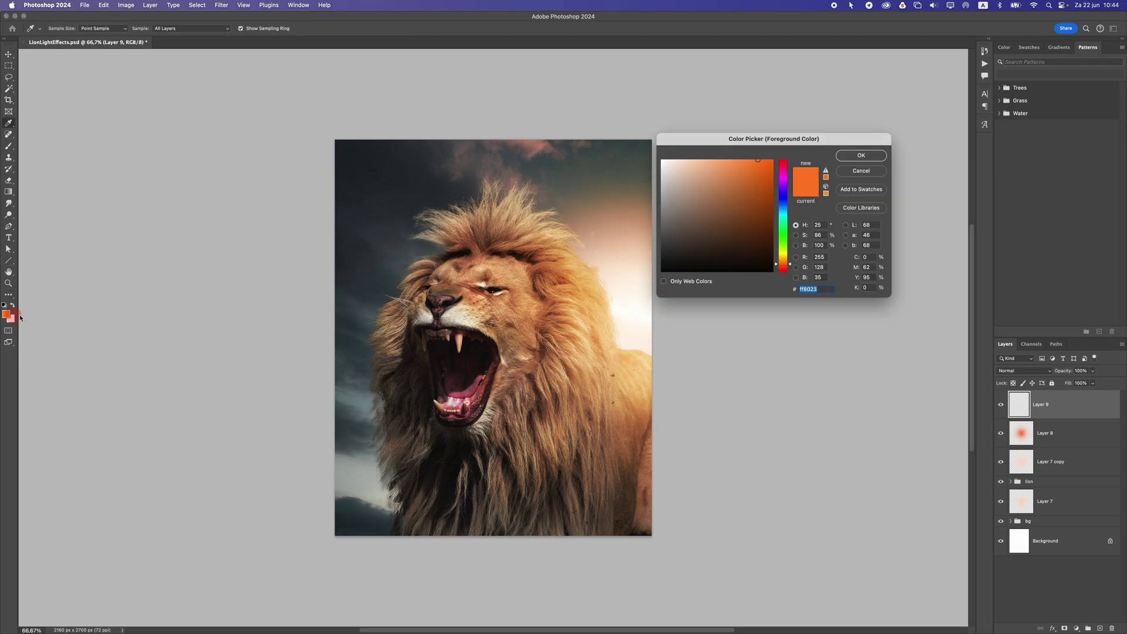
{"action": "left_click_drag", "start_coordinate": [738, 178], "coordinate": [711, 144]}
{"action": "left_click", "coordinate": [864, 158]}
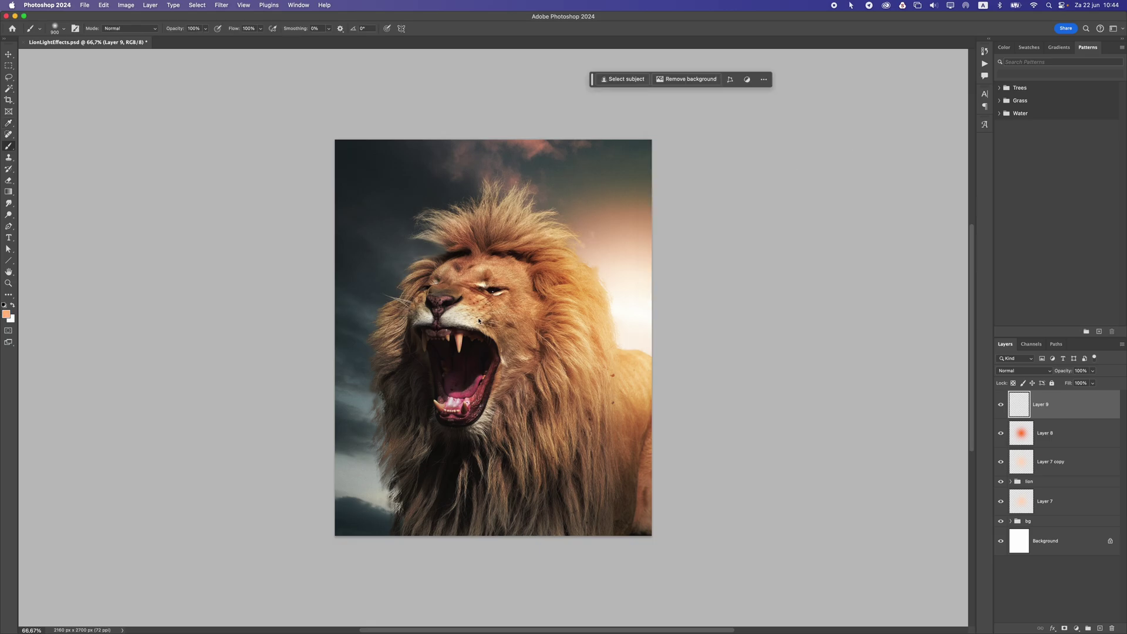
- Paint one soft light-orange spot, move it over the sun glow, and set its layer to Screen blending
{"action": "left_click_drag", "start_coordinate": [516, 346], "coordinate": [445, 276]}
{"action": "left_click", "coordinate": [10, 54]}
{"action": "left_click_drag", "start_coordinate": [375, 326], "coordinate": [530, 320]}
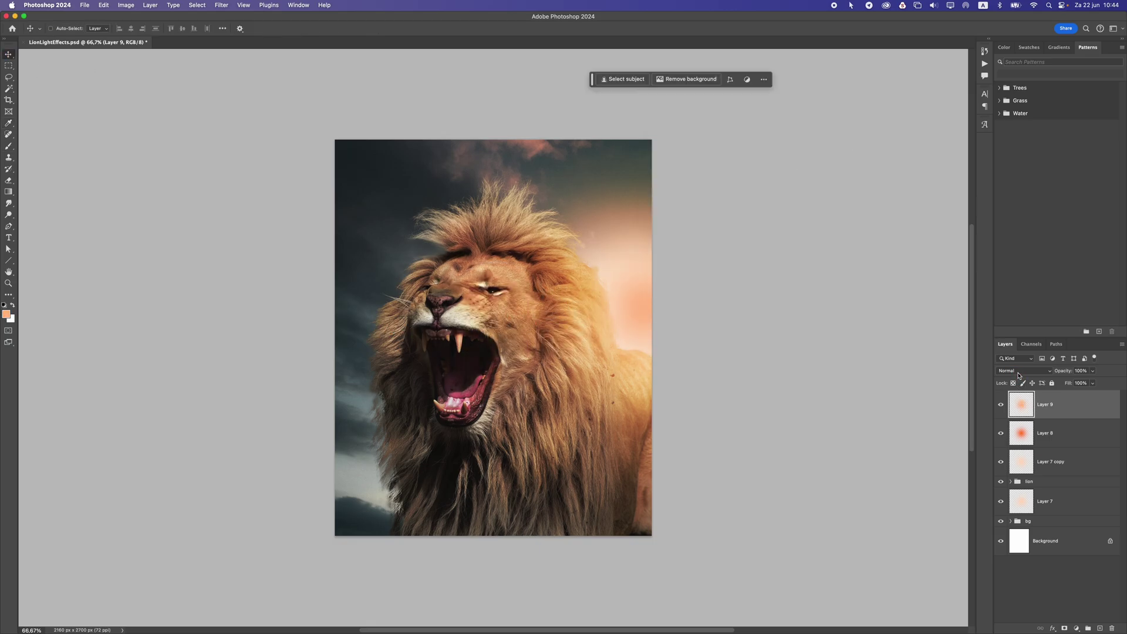
{"action": "left_click", "coordinate": [1018, 370]}
{"action": "left_click", "coordinate": [1012, 456]}
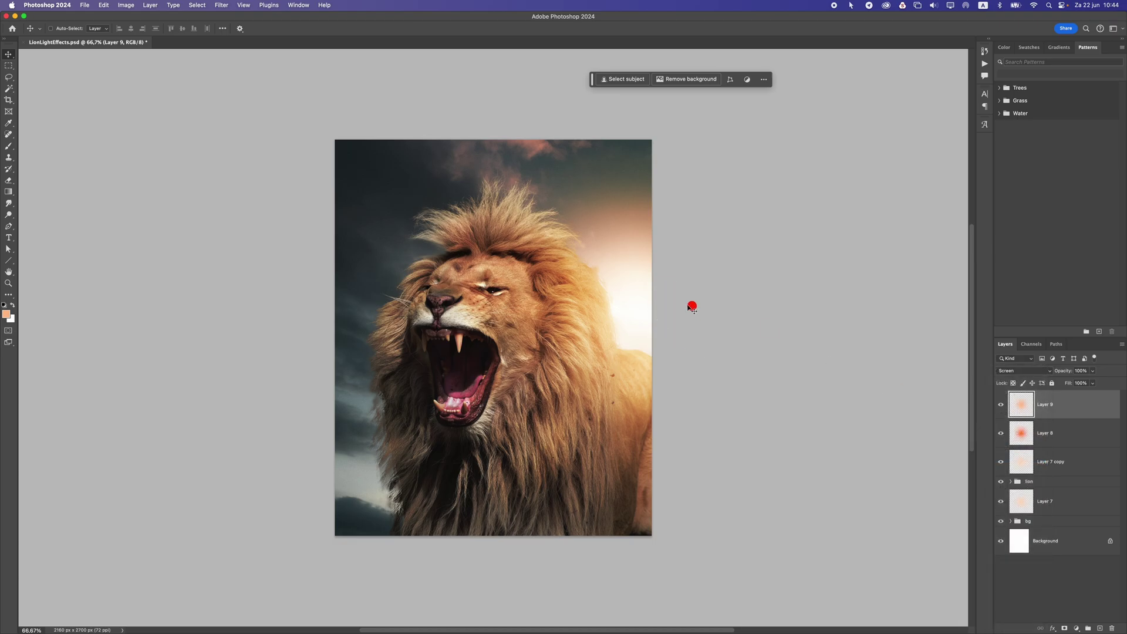
- Move the light-orange Screen glow towards the mane and distort it into a wide light ray slanting from the sun towards the canvas's lower left
{"action": "left_click_drag", "start_coordinate": [692, 307], "coordinate": [610, 295]}
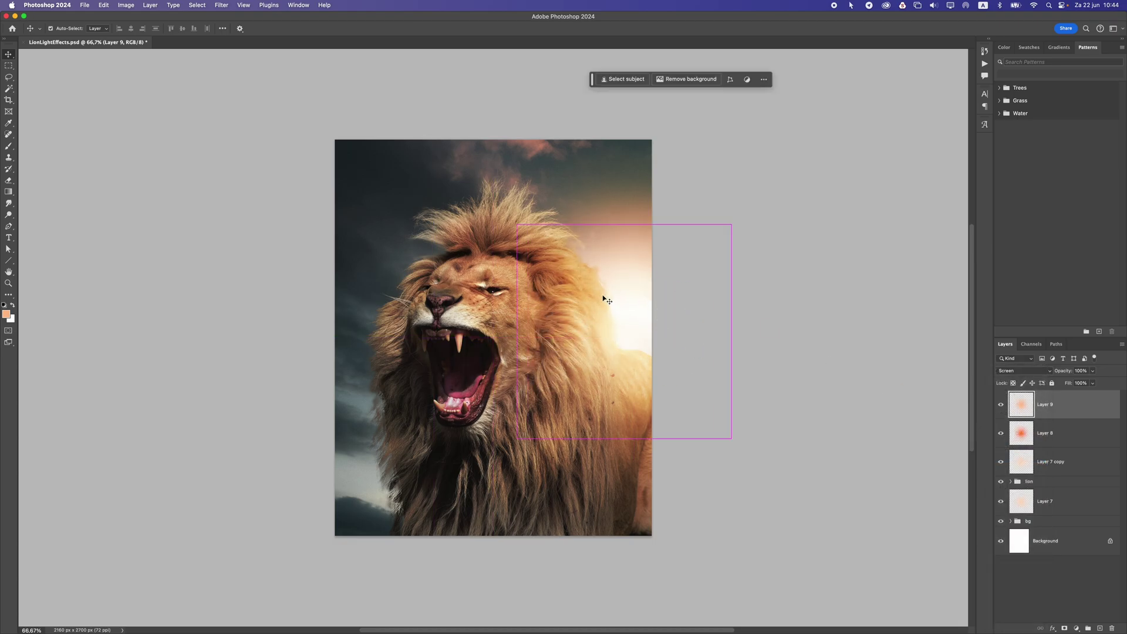
{"action": "key", "text": "super+t"}
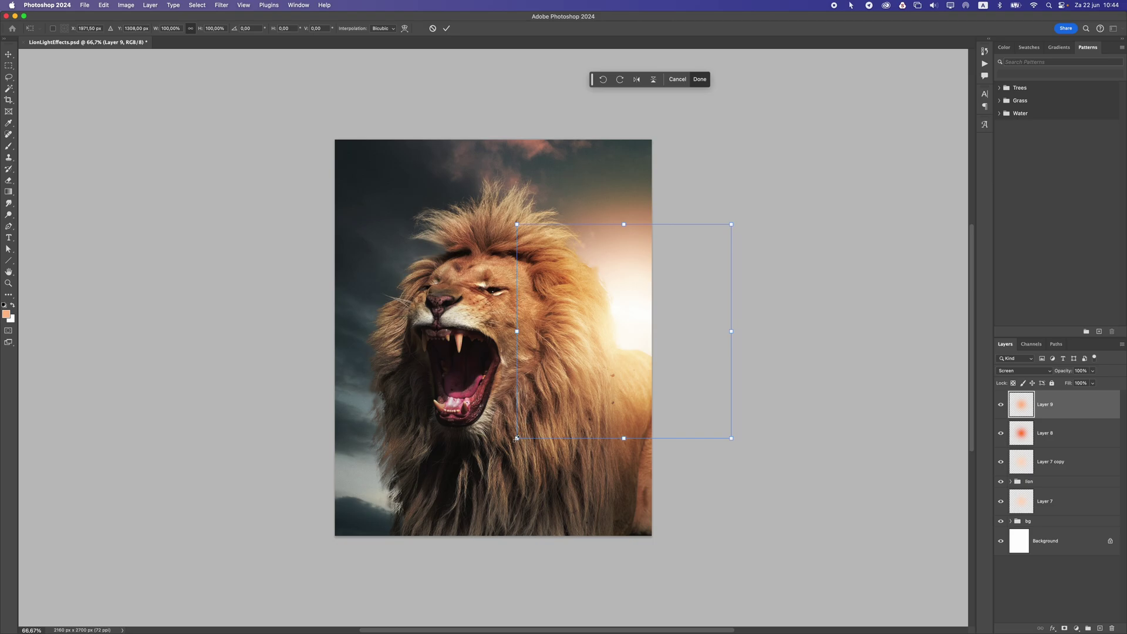
{"action": "left_click_drag", "start_coordinate": [517, 439], "coordinate": [144, 517]}
{"action": "left_click_drag", "start_coordinate": [523, 307], "coordinate": [565, 360]}
{"action": "left_click_drag", "start_coordinate": [776, 278], "coordinate": [914, 156]}
{"action": "left_click_drag", "start_coordinate": [644, 289], "coordinate": [628, 338]}
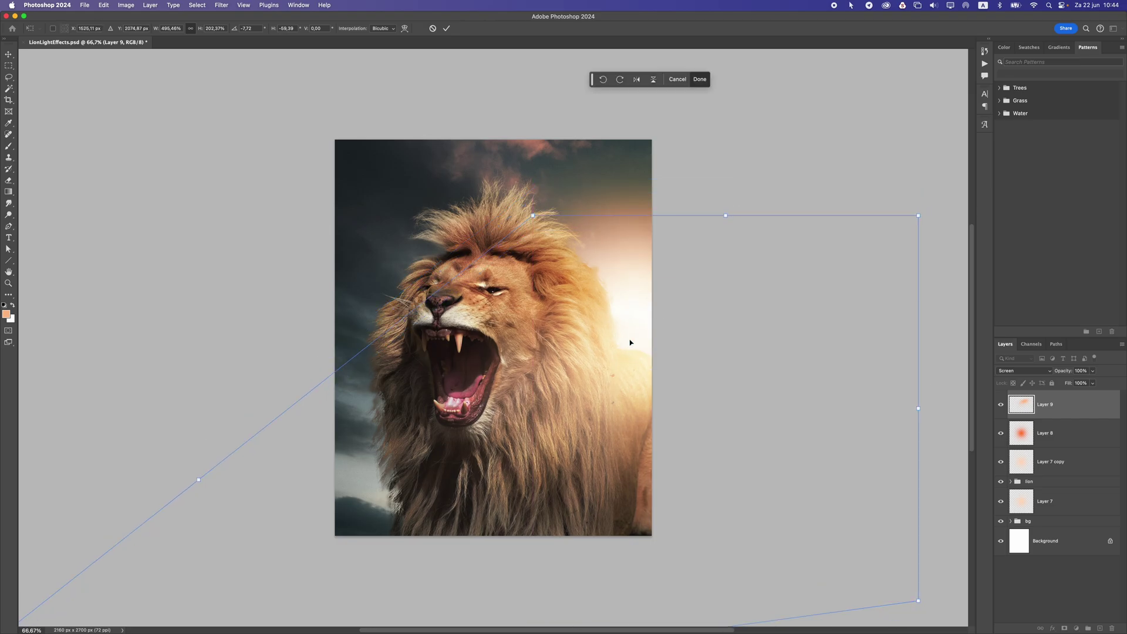
{"action": "key", "text": "Return"}
- Distort the light ray again, pulling its upper-left corner inward and down to the left side of the lion's head
{"action": "key", "text": "super+t"}
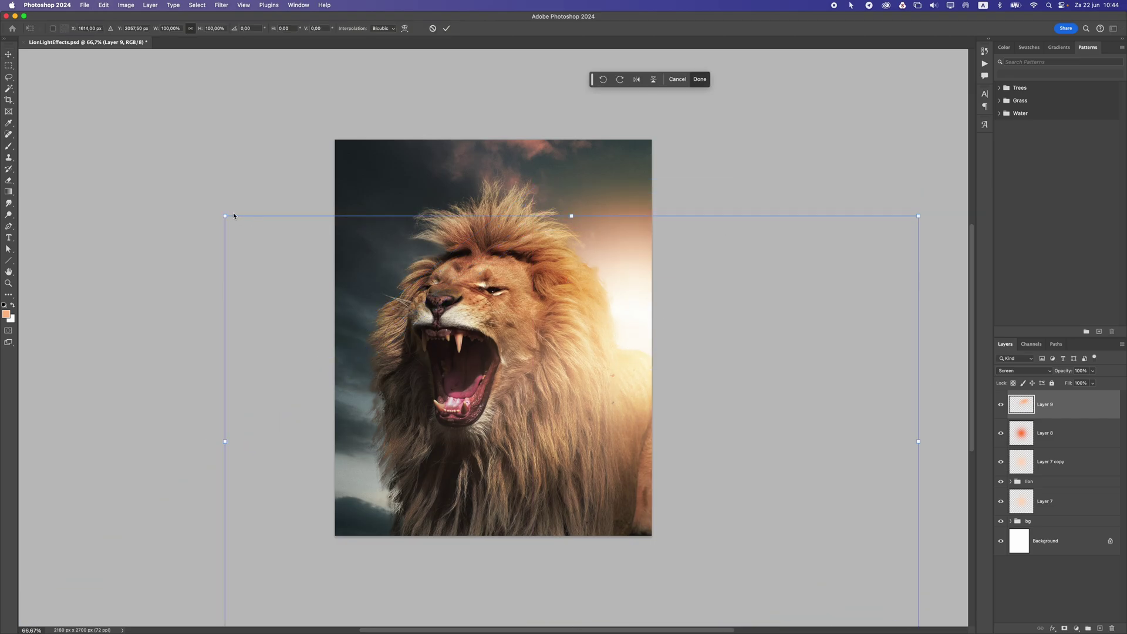
{"action": "left_click_drag", "start_coordinate": [226, 216], "coordinate": [377, 284]}
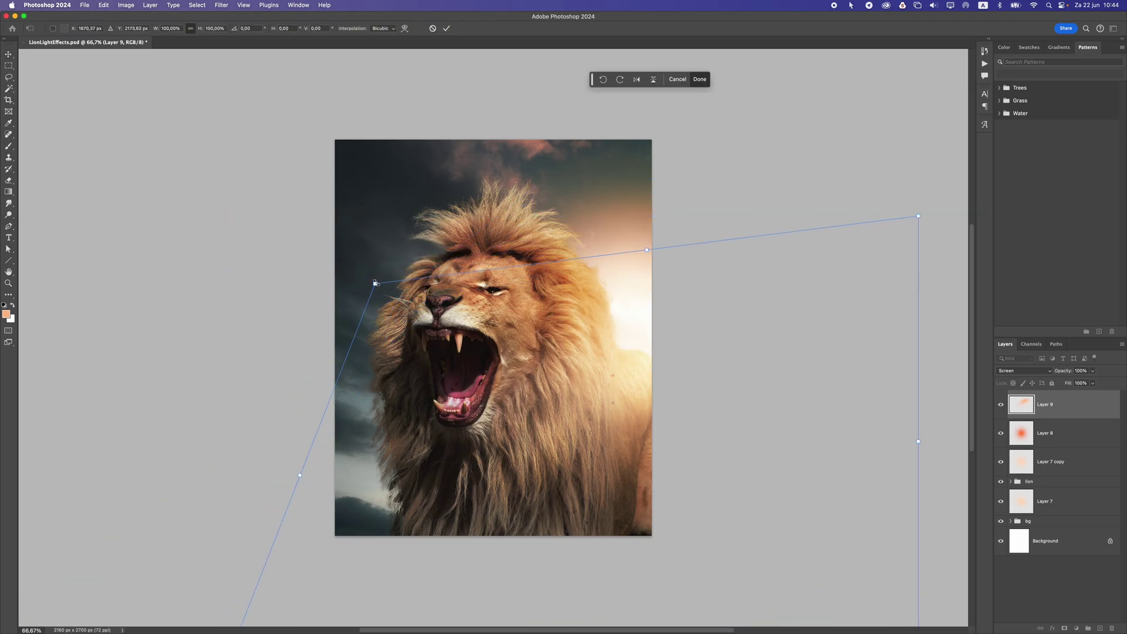
{"action": "key", "text": "Return"}
- Duplicate the light ray layer, place the copy beneath the lion group, and shift it across the sky beside the mane
{"action": "key", "text": "super+j"}
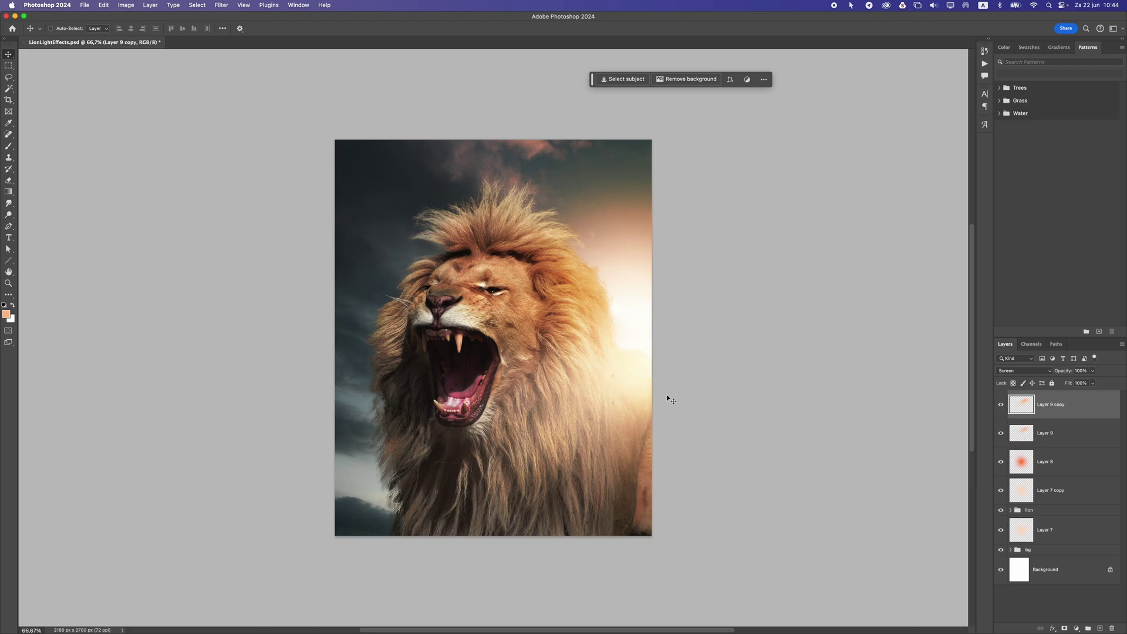
{"action": "left_click_drag", "start_coordinate": [667, 395], "coordinate": [602, 317]}
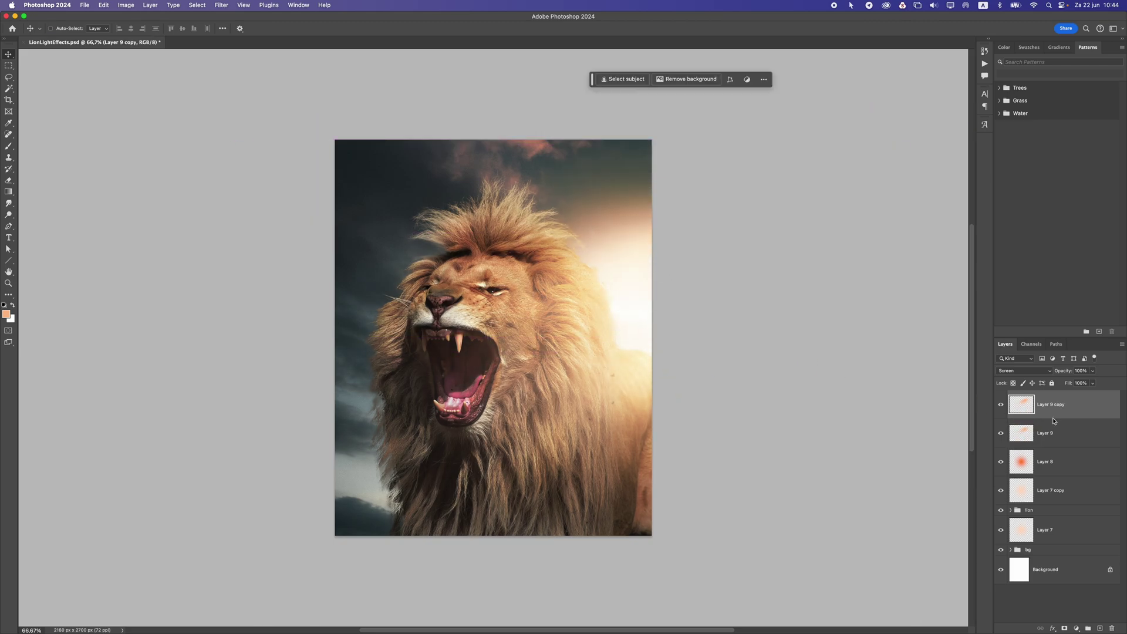
{"action": "left_click_drag", "start_coordinate": [1054, 421], "coordinate": [1048, 513]}
{"action": "left_click_drag", "start_coordinate": [681, 312], "coordinate": [537, 284]}
{"action": "scroll", "coordinate": [666, 349], "scroll_direction": "down", "scroll_amount": 5}
{"action": "scroll", "coordinate": [503, 353], "scroll_direction": "up", "scroll_amount": 5}
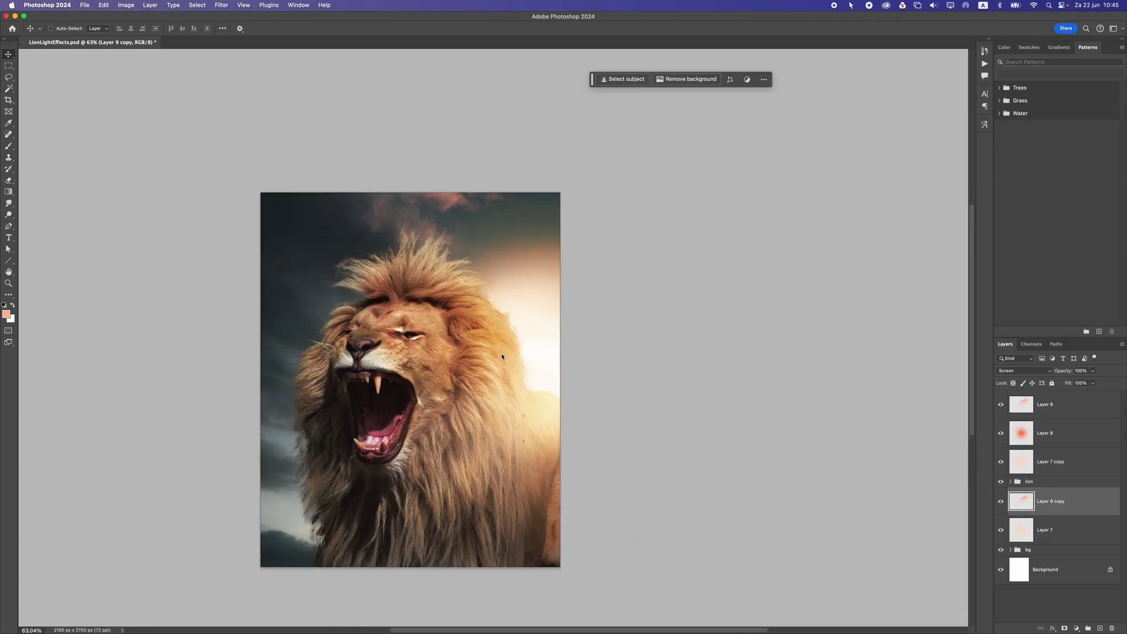
- Add a new layer above Layer 9 and set the foreground colour to a stronger orange, about #ffa05b
{"action": "left_click", "coordinate": [1072, 410]}
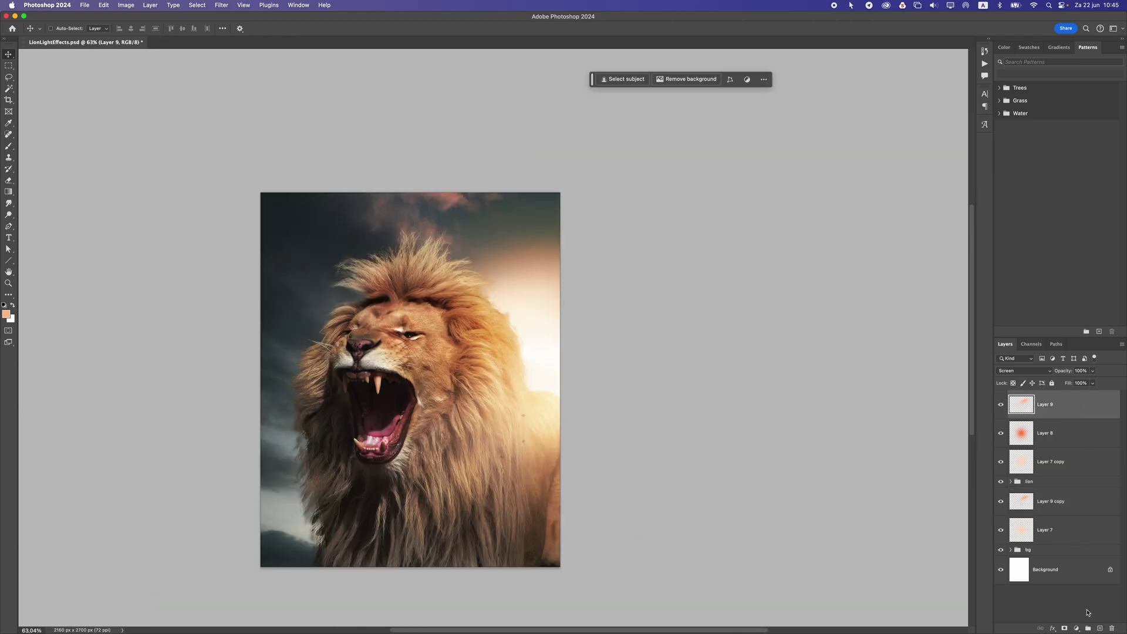
{"action": "left_click", "coordinate": [1099, 627]}
{"action": "left_click", "coordinate": [8, 146]}
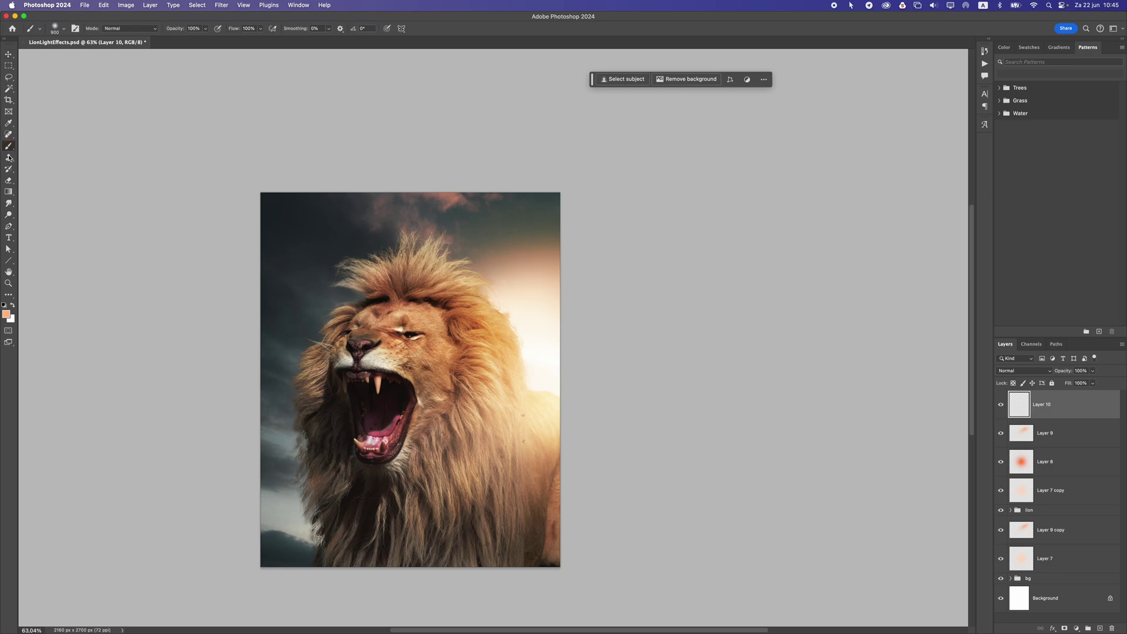
{"action": "left_click", "coordinate": [7, 316]}
{"action": "left_click", "coordinate": [734, 155]}
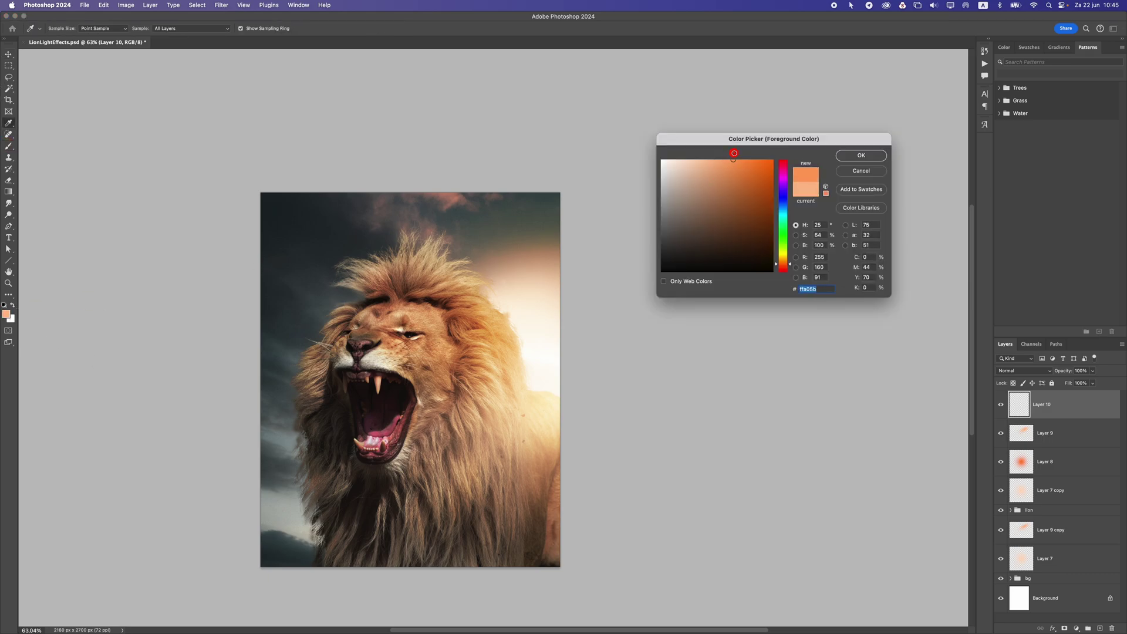
{"action": "left_click", "coordinate": [861, 155]}
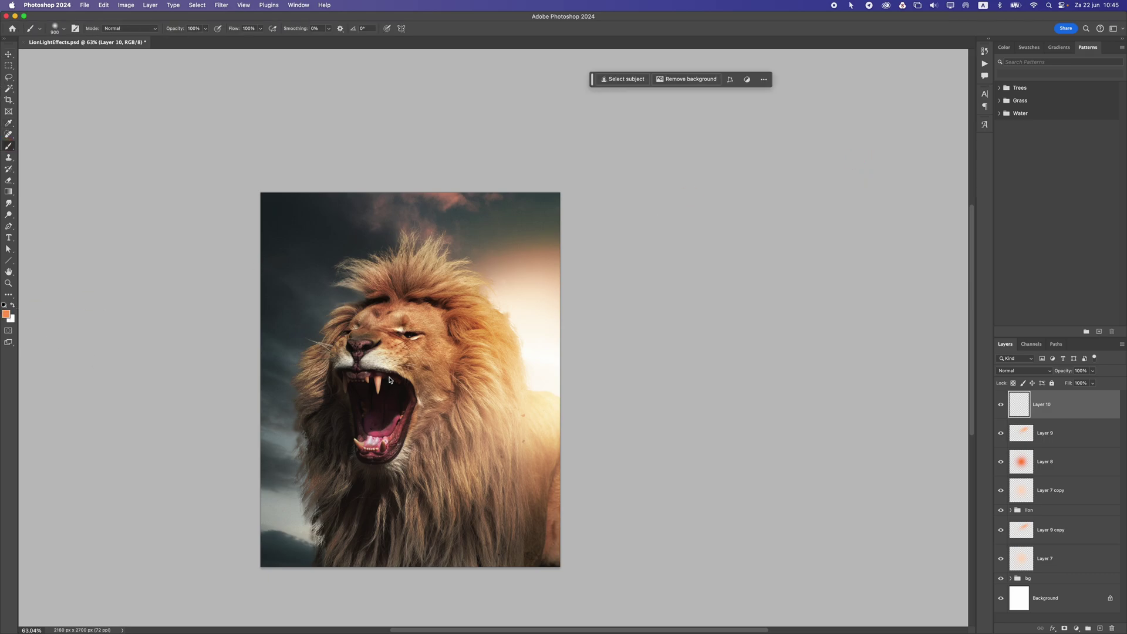
- Paint one soft orange spot on the lion's face, move it up towards the sun, and enlarge it
{"action": "left_click", "coordinate": [424, 349]}
{"action": "left_click", "coordinate": [8, 53]}
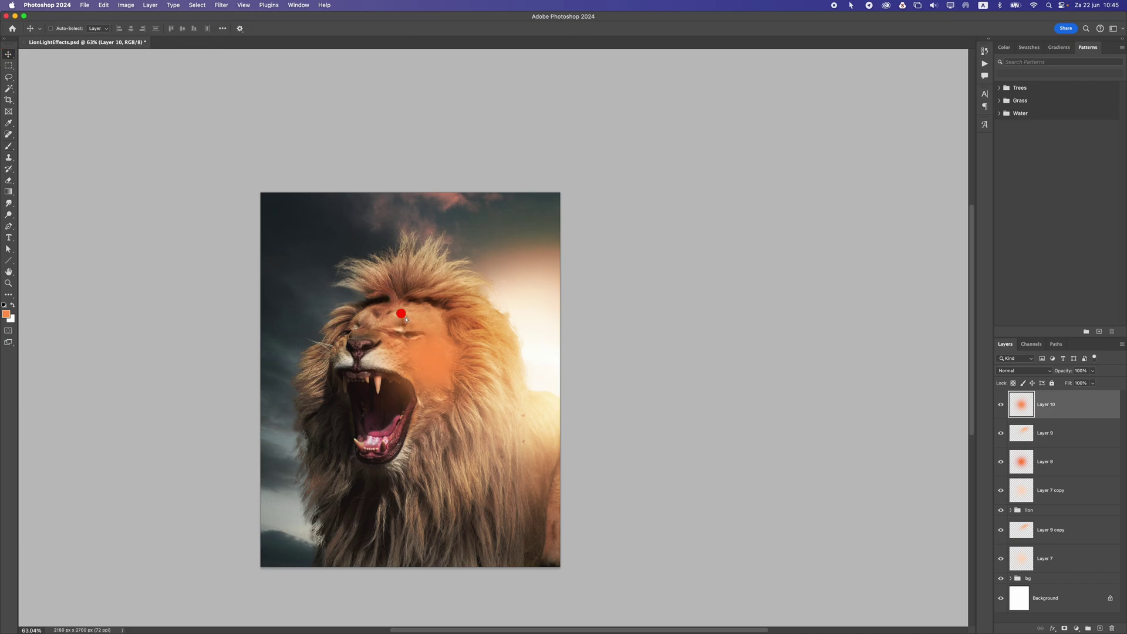
{"action": "left_click_drag", "start_coordinate": [392, 301], "coordinate": [465, 258]}
{"action": "key", "text": "ctrl+t"}
{"action": "left_click_drag", "start_coordinate": [401, 214], "coordinate": [240, 54]}
- Set the orange spot's layer to Overlay blending and shift the glow over the sun area
{"action": "left_click", "coordinate": [1025, 371]}
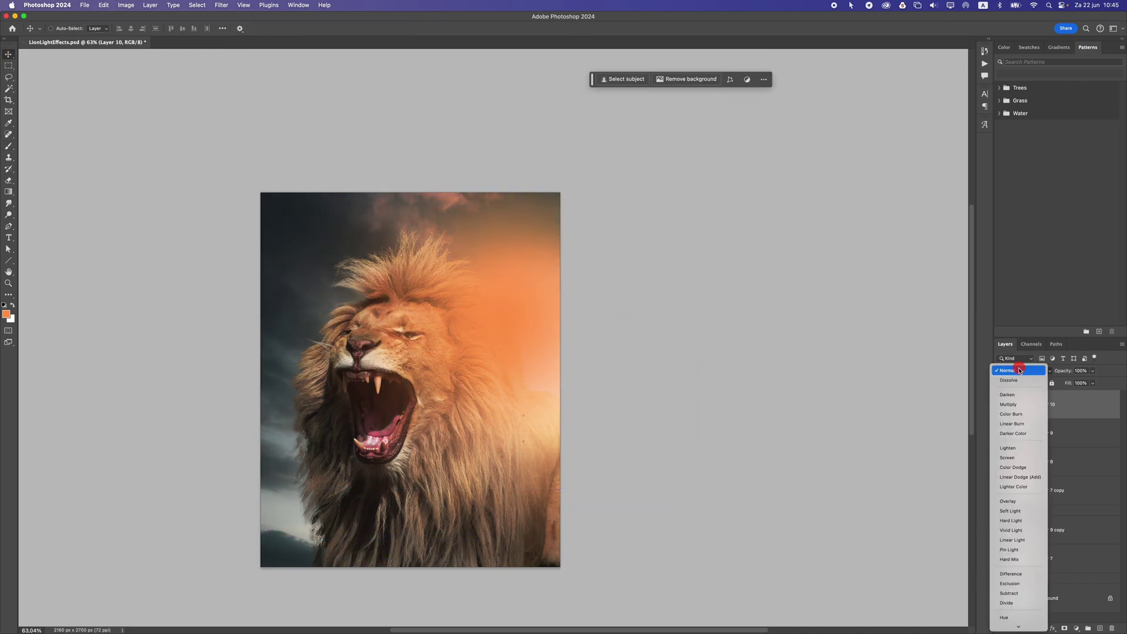
{"action": "left_click", "coordinate": [1023, 503]}
{"action": "left_click_drag", "start_coordinate": [938, 468], "coordinate": [569, 319]}
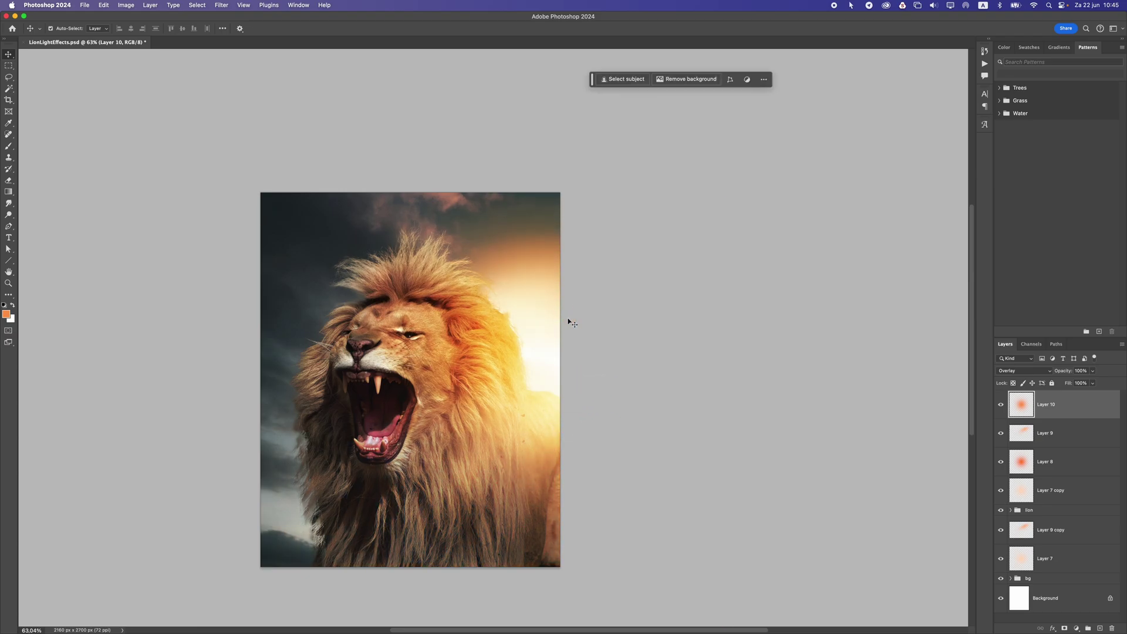
- Scale the Overlay orange glow to about 200% around the sun side and lower its layer opacity to about 38%
{"action": "key", "text": "super+t"}
{"action": "scroll", "coordinate": [314, 198], "scroll_direction": "down", "scroll_amount": 5}
{"action": "left_click_drag", "start_coordinate": [301, 166], "coordinate": [191, 58]}
{"action": "left_click_drag", "start_coordinate": [405, 245], "coordinate": [407, 276]}
{"action": "scroll", "coordinate": [402, 293], "scroll_direction": "up", "scroll_amount": 1}
{"action": "scroll", "coordinate": [403, 293], "scroll_direction": "up", "scroll_amount": 5}
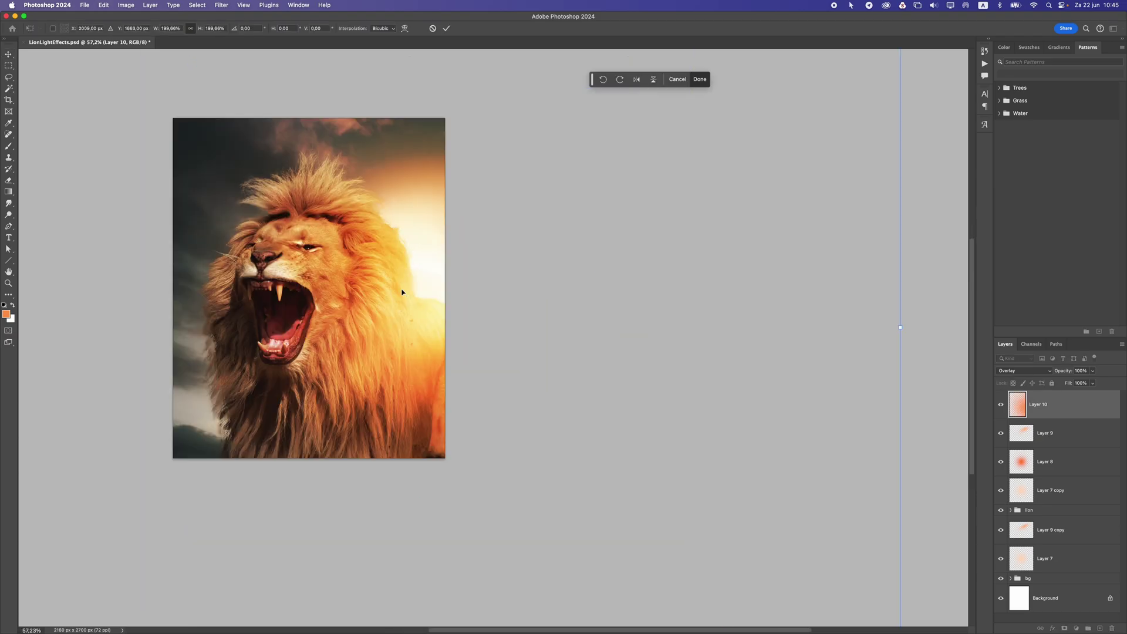
{"action": "key", "text": "Return"}
{"action": "left_click_drag", "start_coordinate": [1093, 375], "coordinate": [1072, 385]}
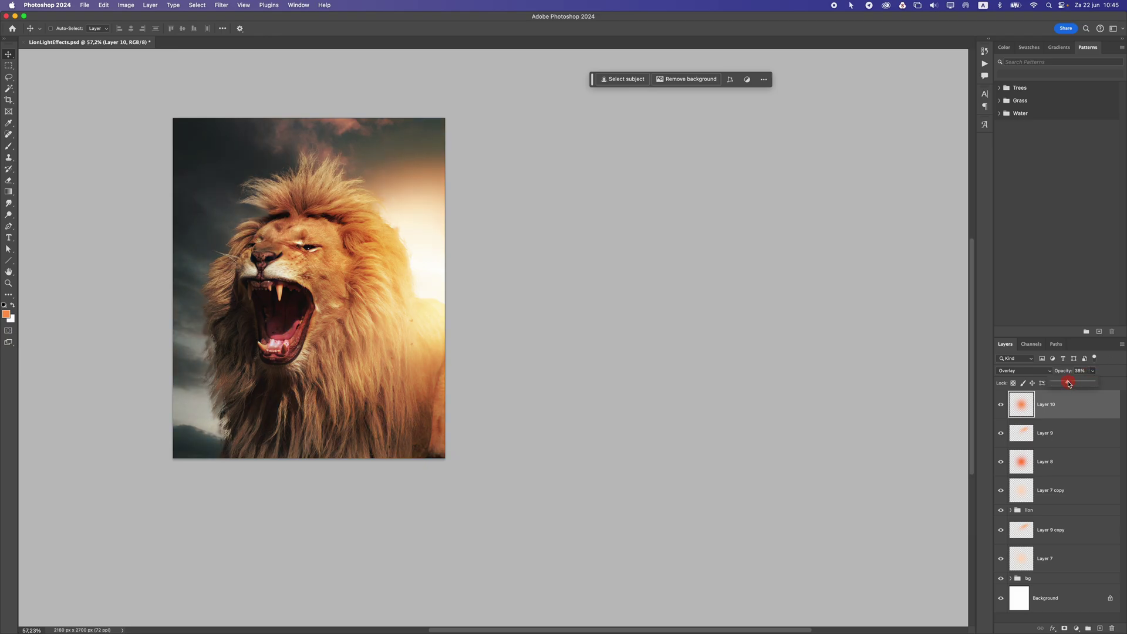
- Add a Curves adjustment layer on top, pulling the white point inward, darkening the shadows, and raising the highlights from about 182 to 194
{"action": "left_click_drag", "start_coordinate": [463, 268], "coordinate": [610, 296]}
{"action": "scroll", "coordinate": [546, 285], "scroll_direction": "up", "scroll_amount": 9}
{"action": "scroll", "coordinate": [546, 286], "scroll_direction": "down", "scroll_amount": 10}
{"action": "scroll", "coordinate": [542, 290], "scroll_direction": "up", "scroll_amount": 2}
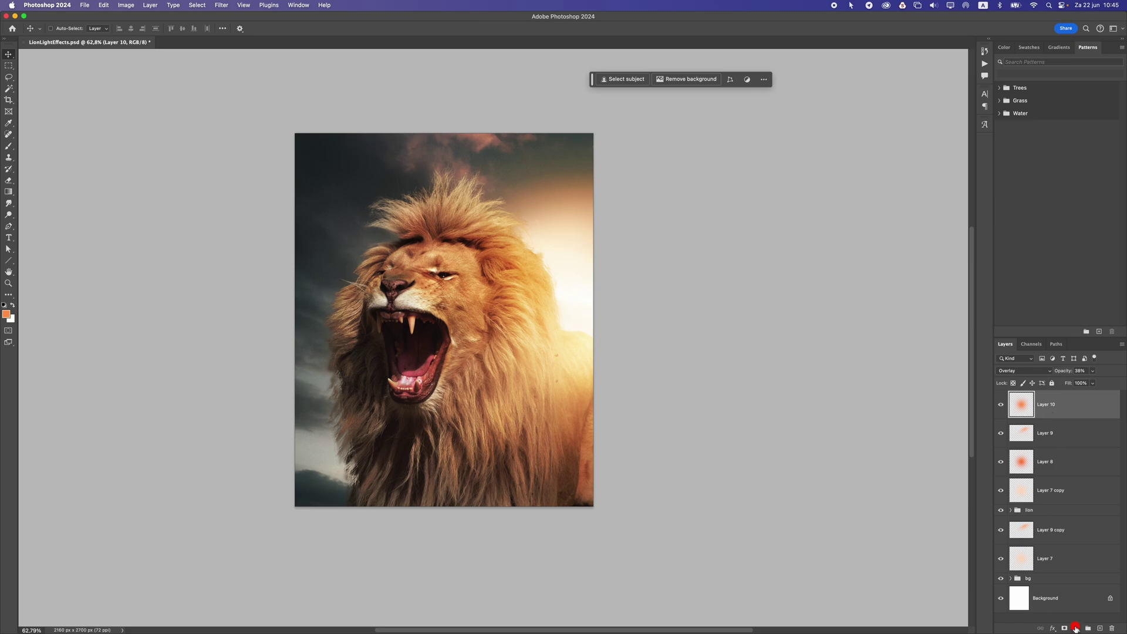
{"action": "left_click", "coordinate": [1075, 628]}
{"action": "left_click", "coordinate": [1086, 525]}
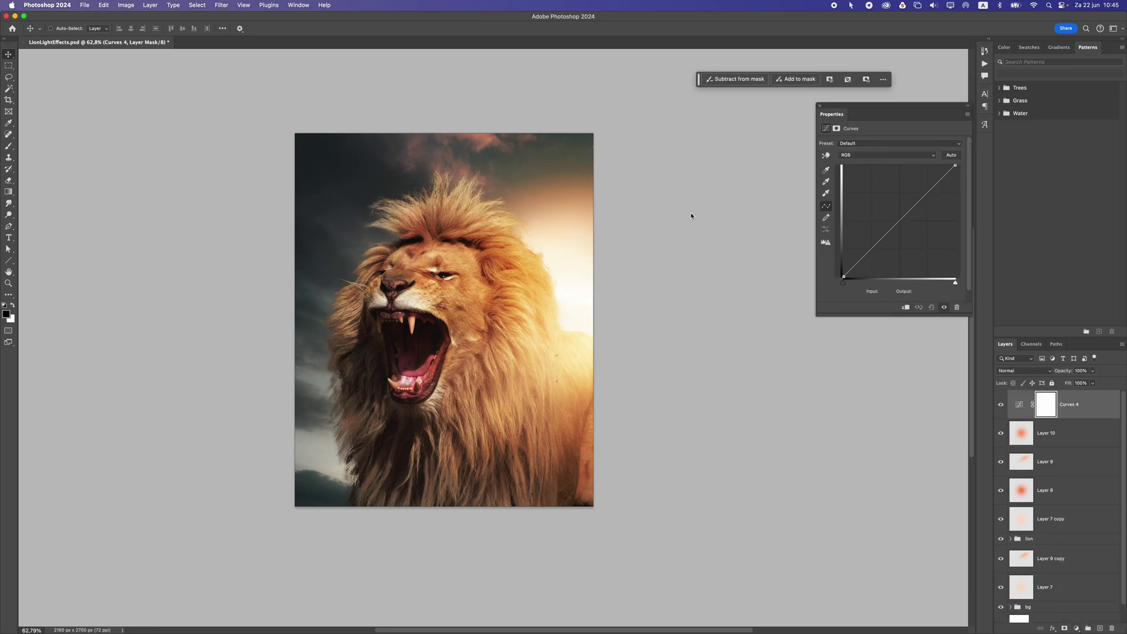
{"action": "mouse_move", "coordinate": [954, 169]}
{"action": "left_mouse_down"}
{"action": "mouse_move", "coordinate": [932, 163]}
{"action": "mouse_move", "coordinate": [949, 160]}
{"action": "left_mouse_up"}
{"action": "left_click_drag", "start_coordinate": [854, 271], "coordinate": [858, 266]}
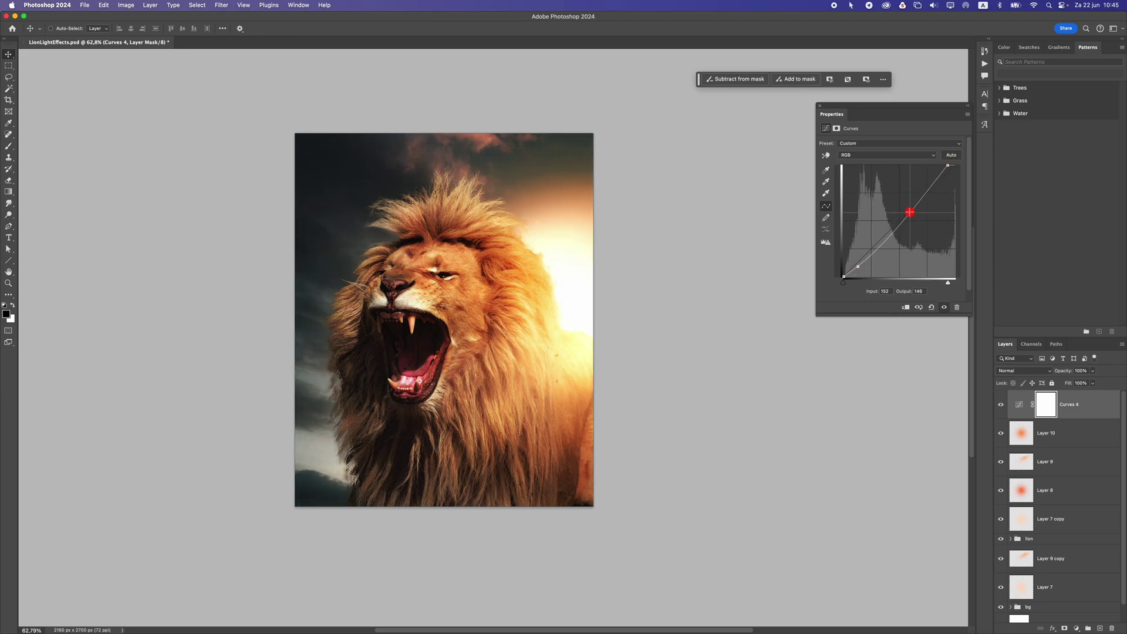
{"action": "left_click_drag", "start_coordinate": [909, 212], "coordinate": [913, 213]}
{"action": "left_click_drag", "start_coordinate": [928, 190], "coordinate": [919, 190]}
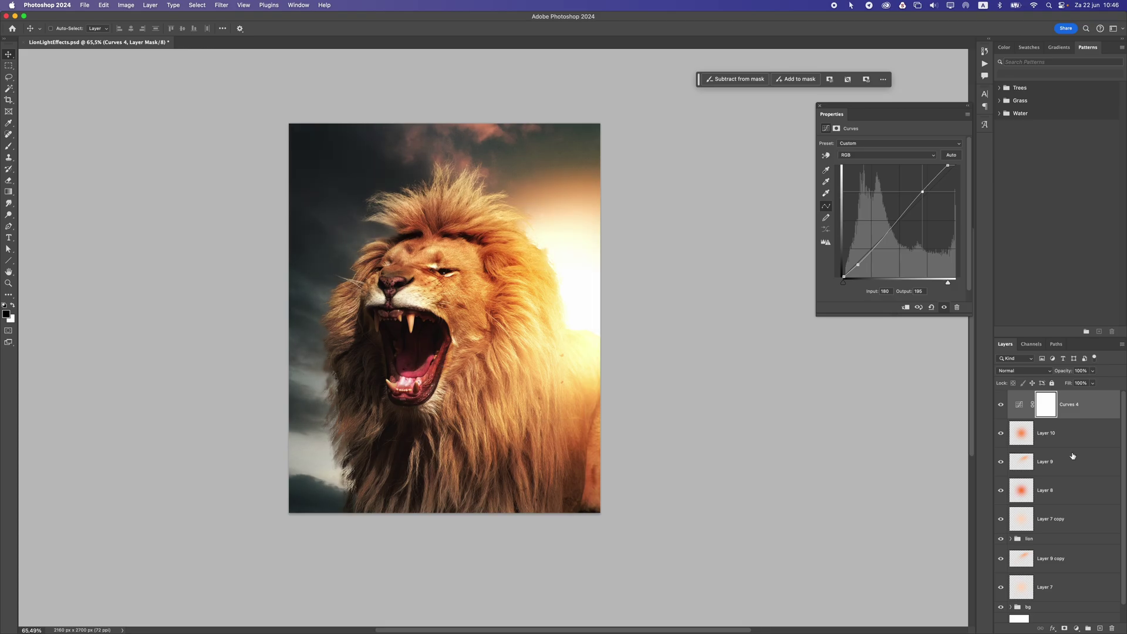
- Compare the image with and without the Layer 7 copy glow, and lower that layer's opacity to about 37%
{"action": "left_click", "coordinate": [996, 528]}
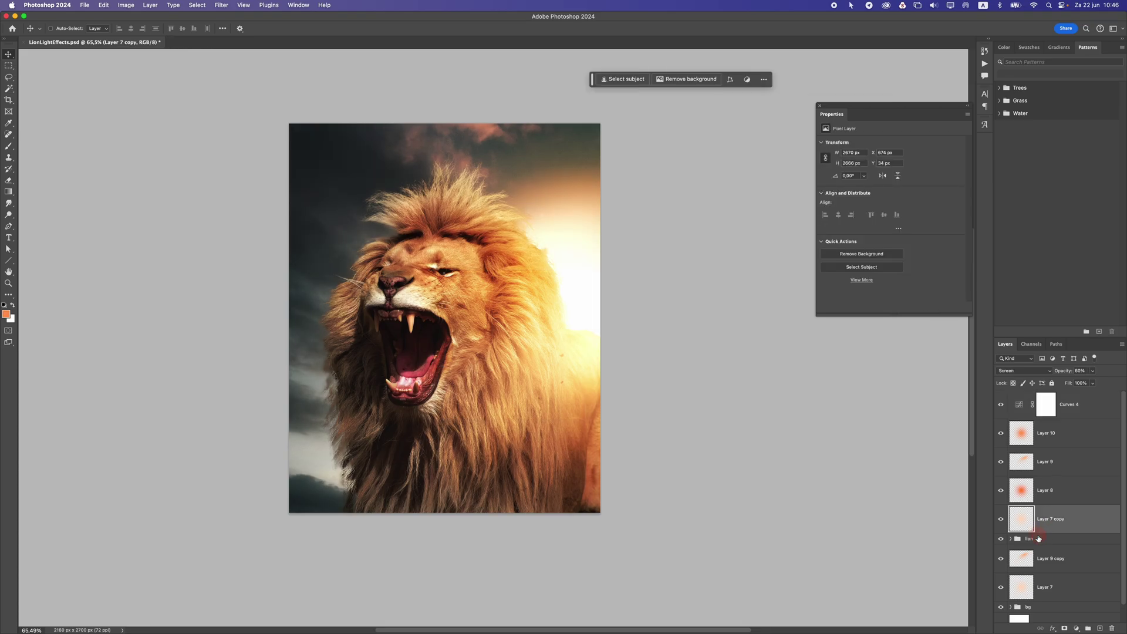
{"action": "left_click", "coordinate": [1000, 501]}
{"action": "left_click", "coordinate": [1000, 500]}
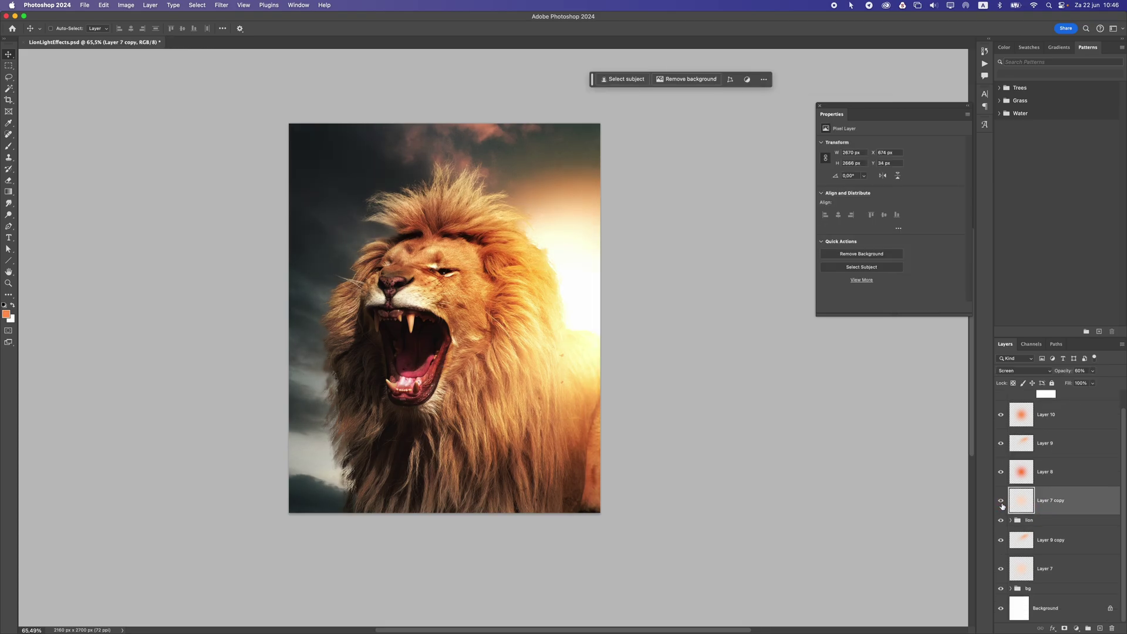
{"action": "left_click", "coordinate": [1001, 502]}
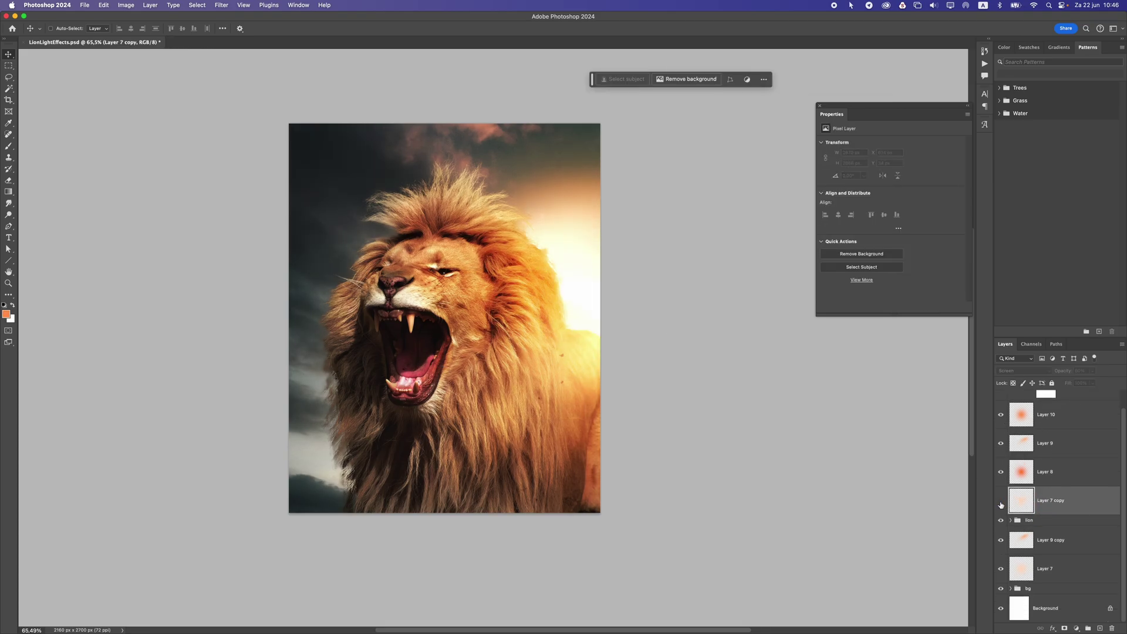
{"action": "left_click", "coordinate": [1001, 503]}
{"action": "left_click", "coordinate": [1000, 504]}
{"action": "left_click", "coordinate": [1001, 500]}
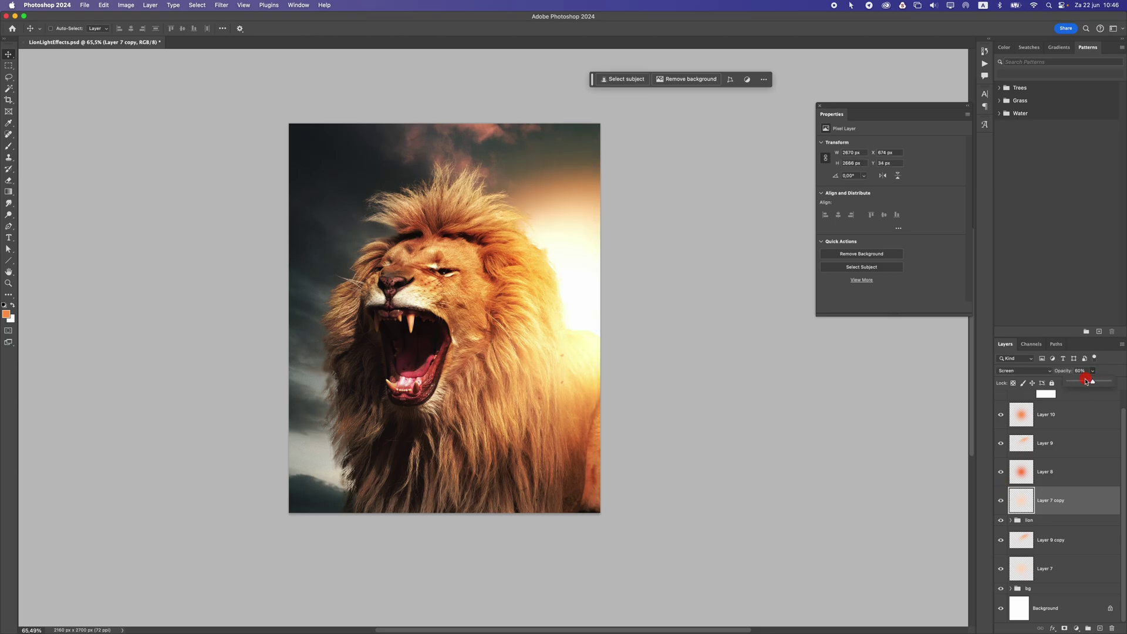
{"action": "left_click_drag", "start_coordinate": [1086, 380], "coordinate": [1083, 382]}
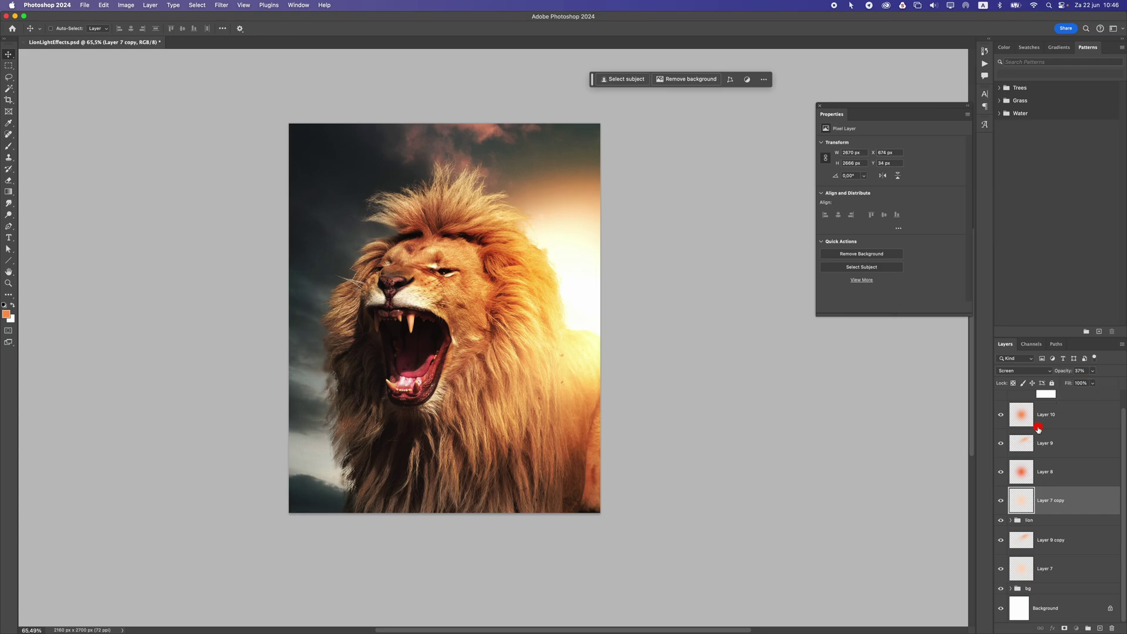
- Add a new layer above the Curves adjustment and set the foreground colour to a light peach, #ffcca7
{"action": "scroll", "coordinate": [1038, 429], "scroll_direction": "up", "scroll_amount": 1}
{"action": "left_click", "coordinate": [1050, 464]}
{"action": "left_click", "coordinate": [1070, 432]}
{"action": "left_click", "coordinate": [1078, 405]}
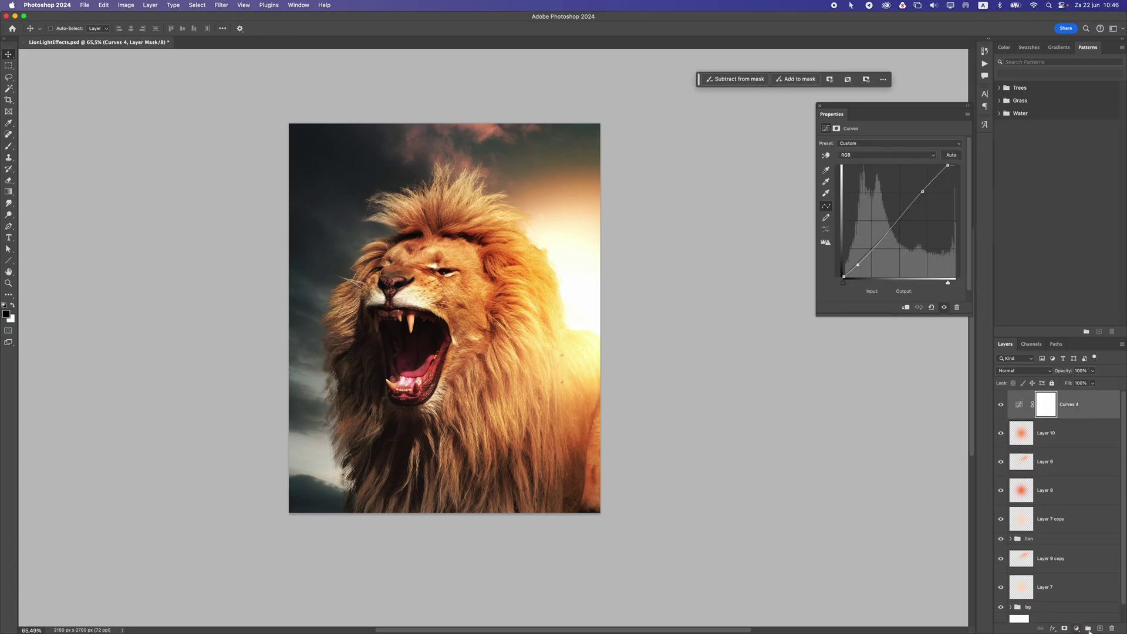
{"action": "left_click", "coordinate": [1097, 628]}
{"action": "key", "text": "b"}
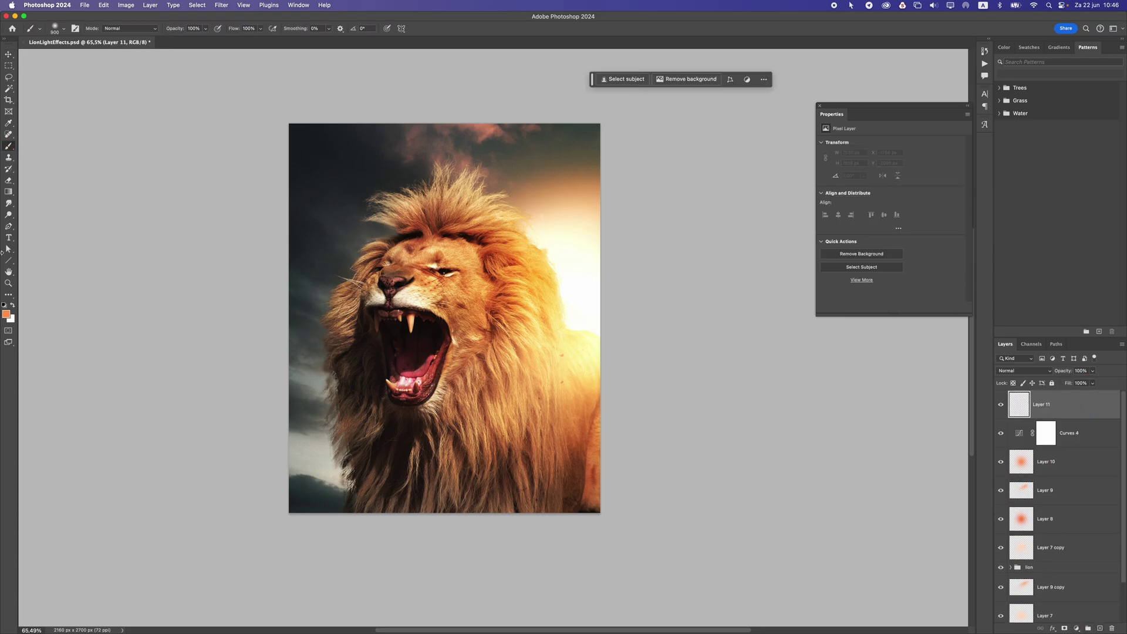
{"action": "left_click", "coordinate": [7, 314]}
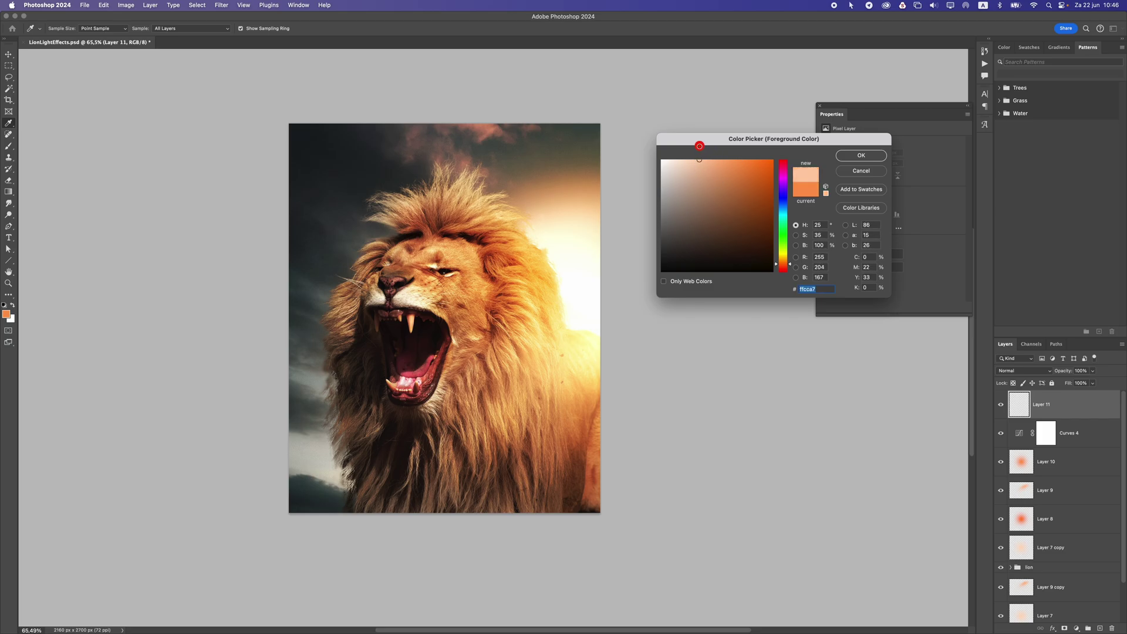
{"action": "key", "text": "Return"}
- Paint one soft peach spot beside the lion's eye and set its layer to Screen blending
{"action": "left_click", "coordinate": [479, 267]}
{"action": "left_click", "coordinate": [9, 53]}
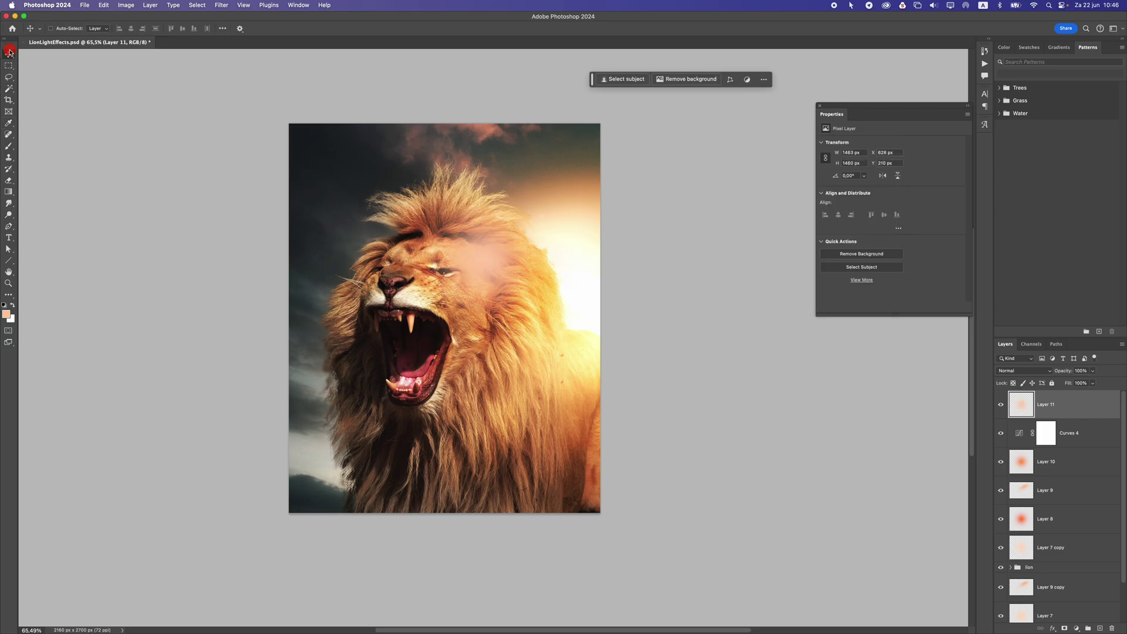
{"action": "left_click", "coordinate": [1034, 372]}
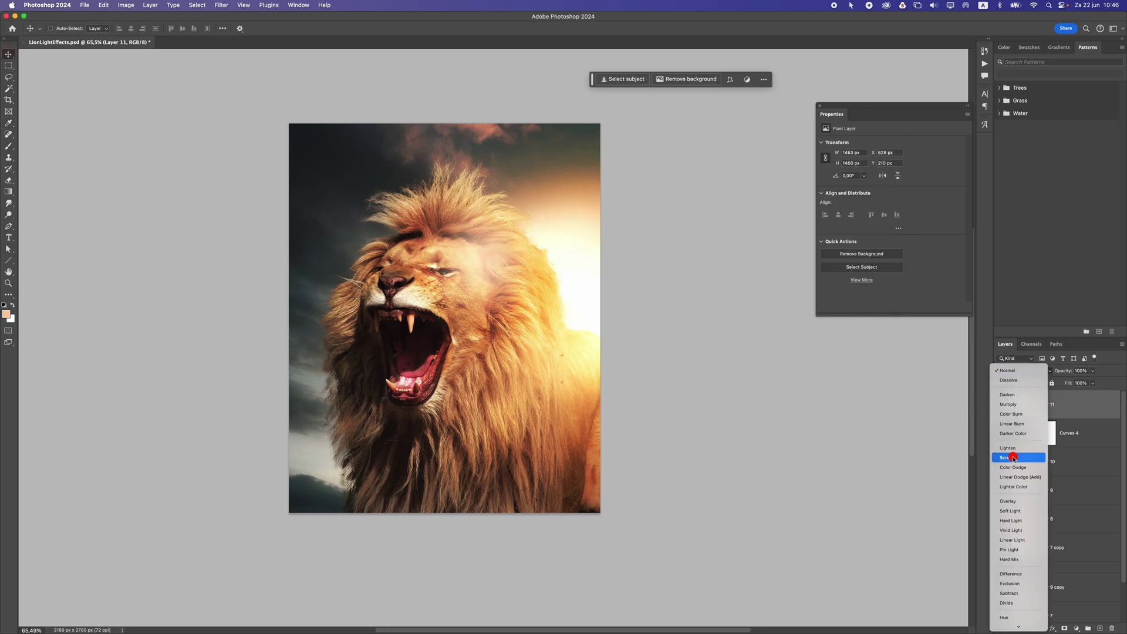
{"action": "left_click", "coordinate": [1015, 456]}
{"action": "left_click", "coordinate": [1024, 371]}
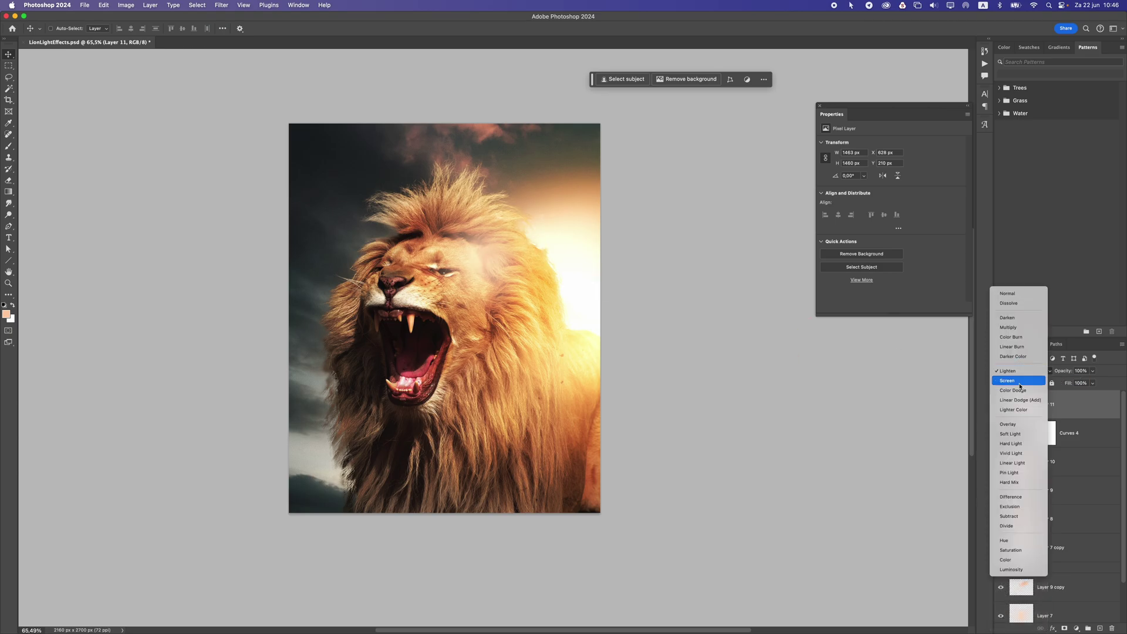
{"action": "left_click", "coordinate": [1021, 380]}
- Move the peach glow to the sun and distort it into a light ray slanting across the mane towards the canvas's lower left
{"action": "left_click_drag", "start_coordinate": [485, 271], "coordinate": [557, 274]}
{"action": "key", "text": "super+t"}
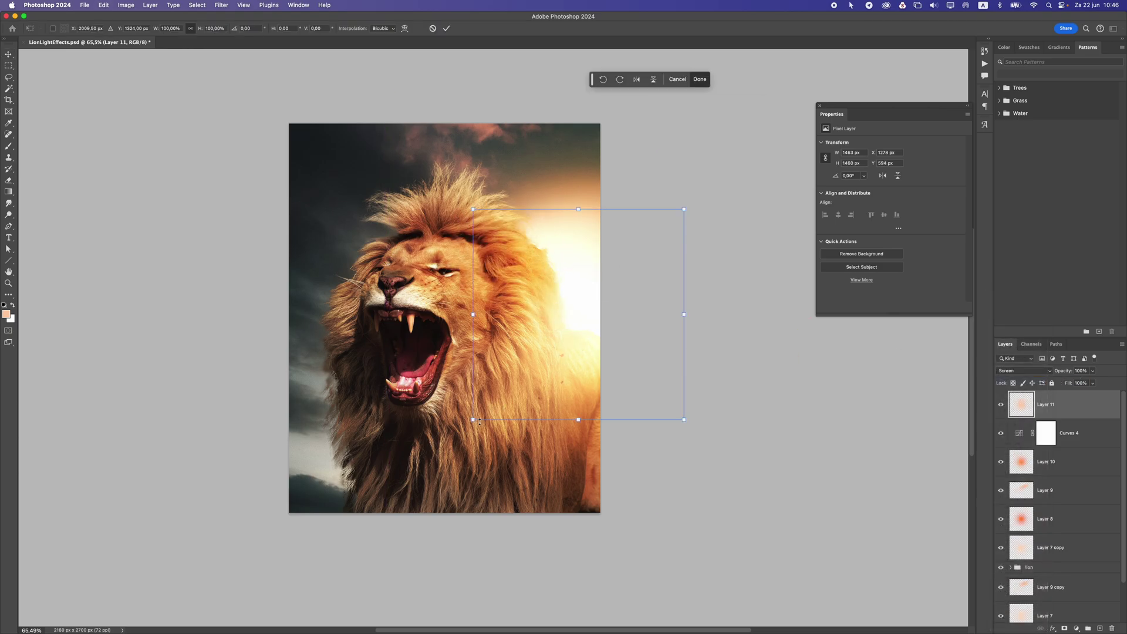
{"action": "left_click_drag", "start_coordinate": [473, 419], "coordinate": [92, 581]}
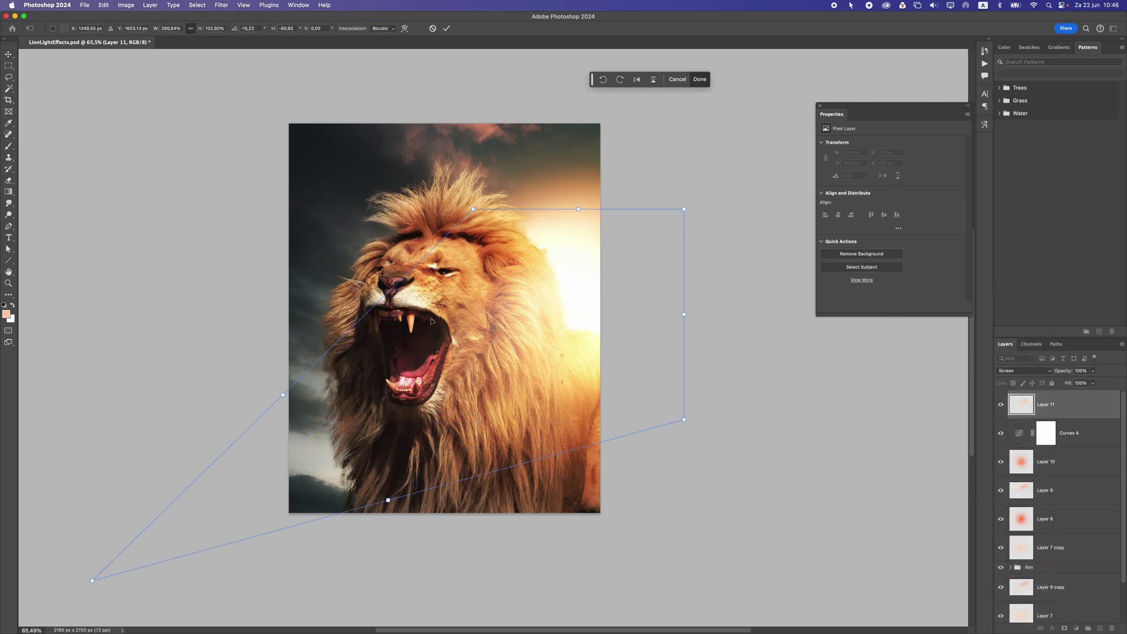
{"action": "left_click_drag", "start_coordinate": [453, 209], "coordinate": [566, 327]}
{"action": "key", "text": "Return"}
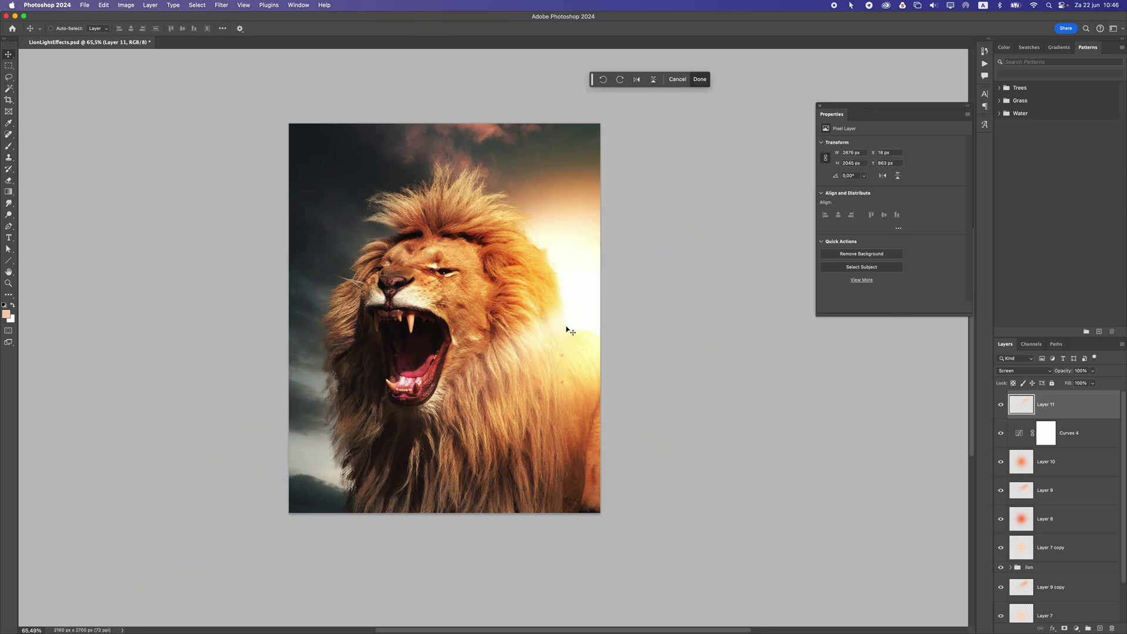
- Add a new layer above Layer 11 and paint one soft peach spot beside the lion's eye
{"action": "left_click", "coordinate": [586, 311]}
{"action": "scroll", "coordinate": [588, 317], "scroll_direction": "up", "scroll_amount": 5}
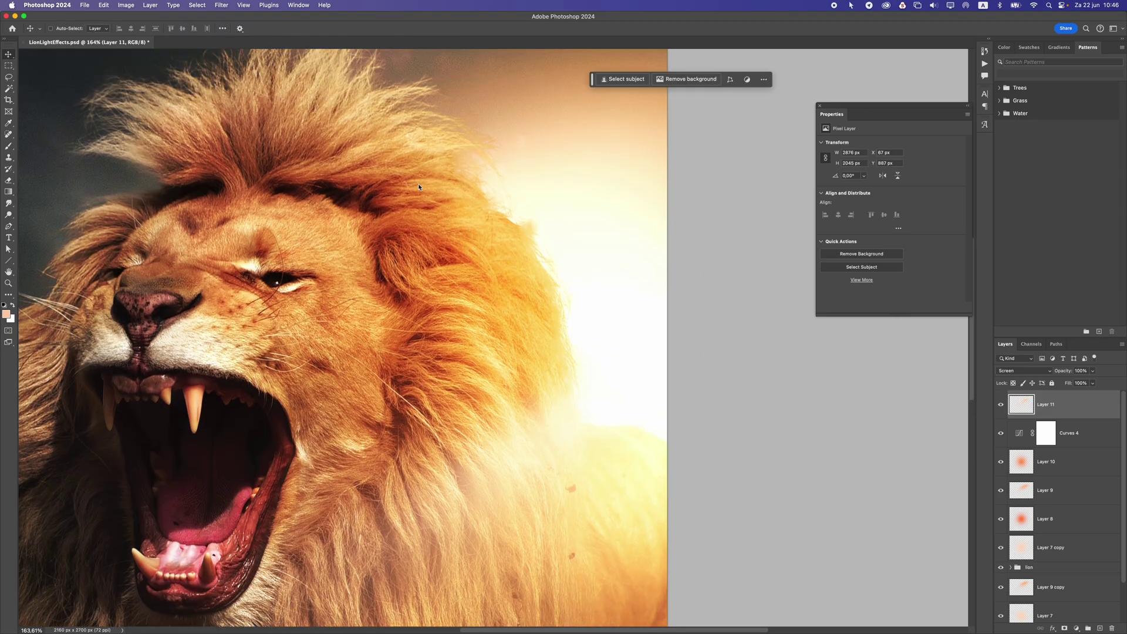
{"action": "left_click", "coordinate": [8, 146]}
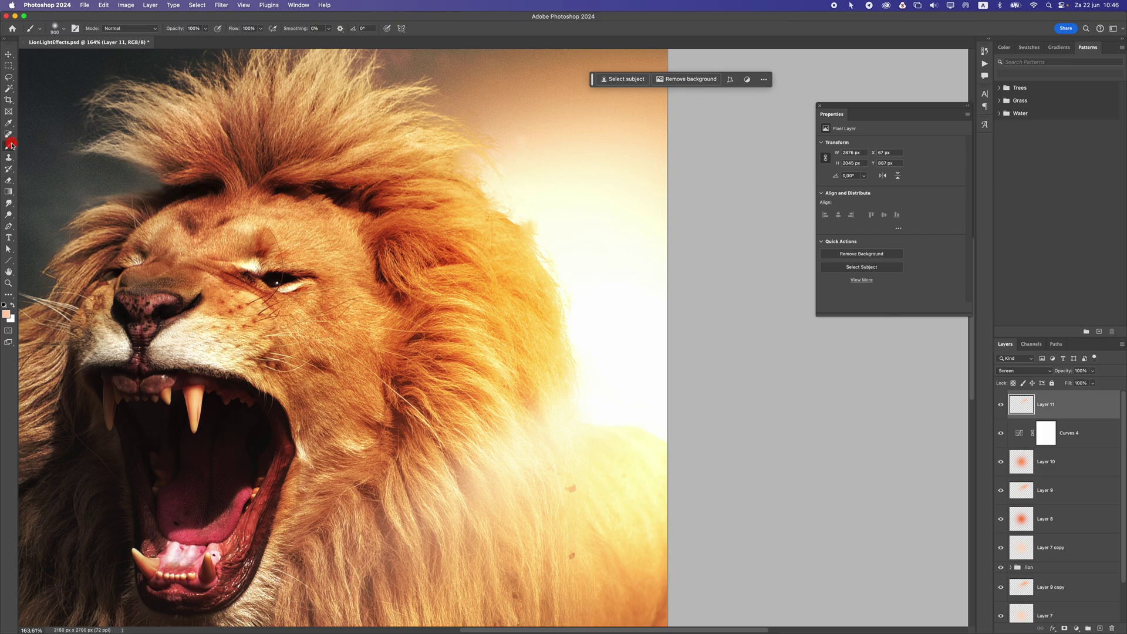
{"action": "left_click", "coordinate": [1102, 628]}
{"action": "left_click", "coordinate": [375, 257]}
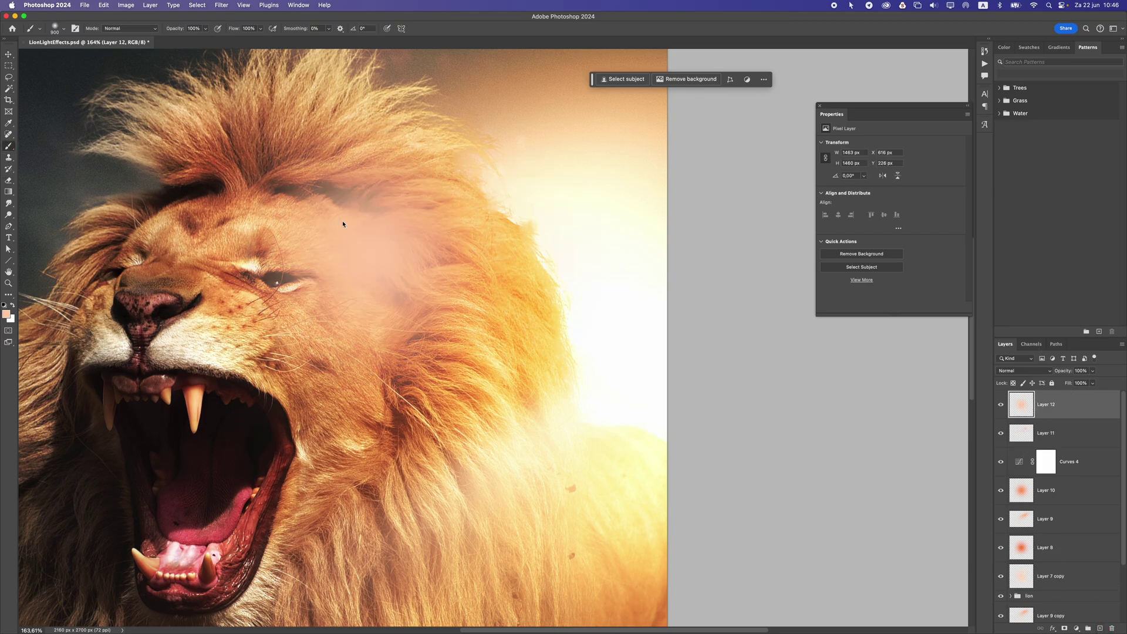
- Squash the peach spot into a thin horizontal streak about 1440 px wide in the sky above the mane
{"action": "key", "text": "super+t"}
{"action": "key", "text": "super+0"}
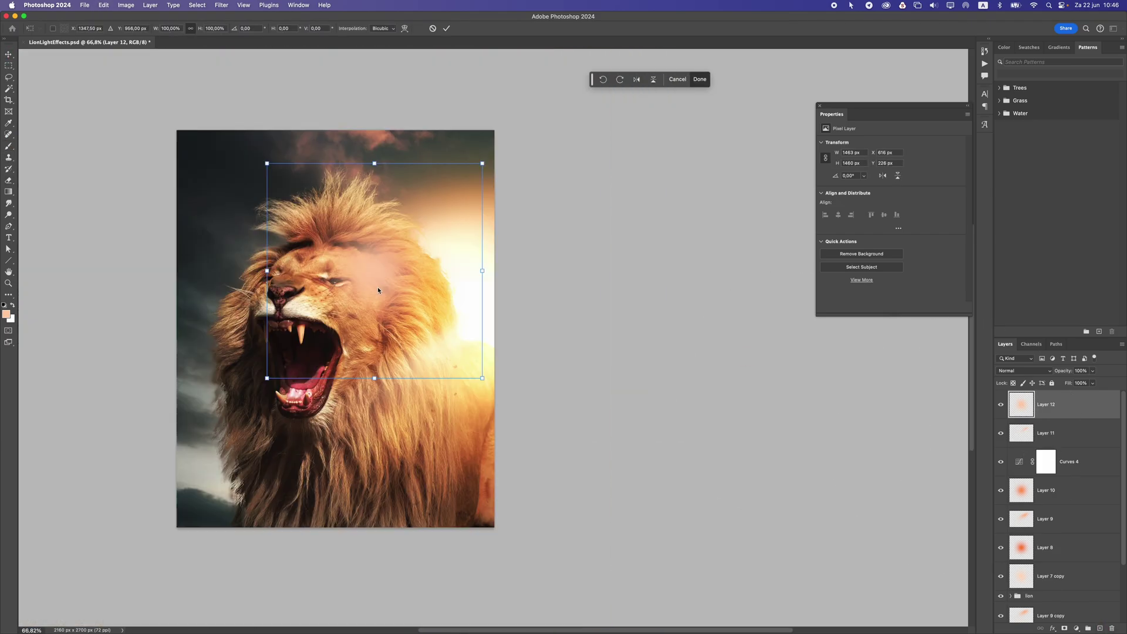
{"action": "left_click_drag", "start_coordinate": [374, 378], "coordinate": [420, 159]}
{"action": "key", "text": "Return"}
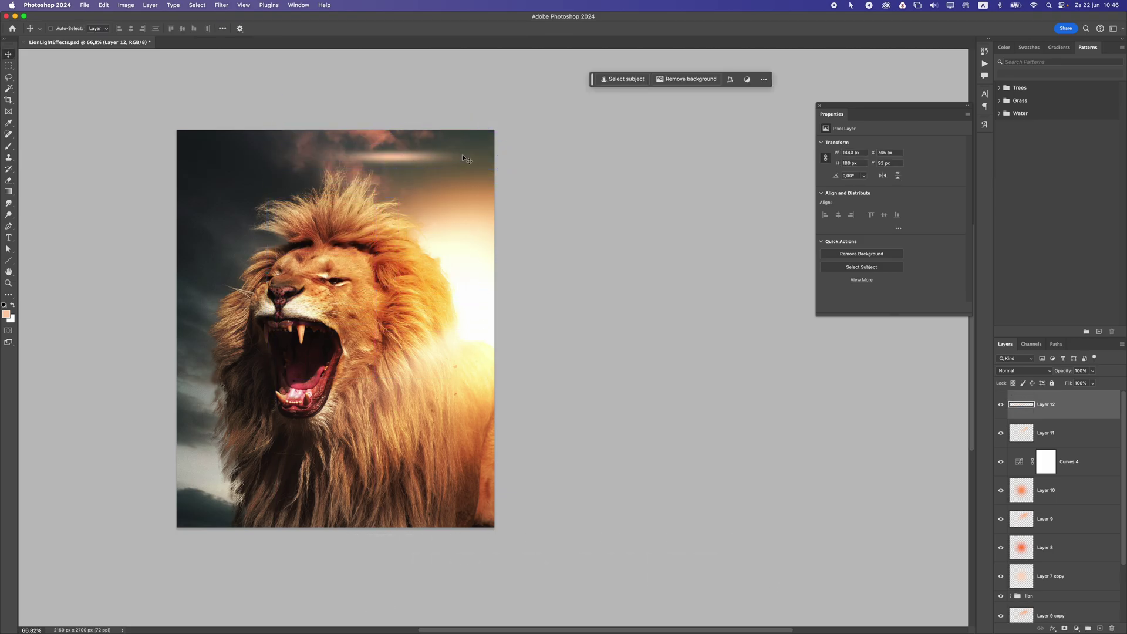
- Give the streak Lighter Color blending, move it onto the mane near the sun, and rotate it to a diagonal slant
{"action": "left_click", "coordinate": [1023, 371]}
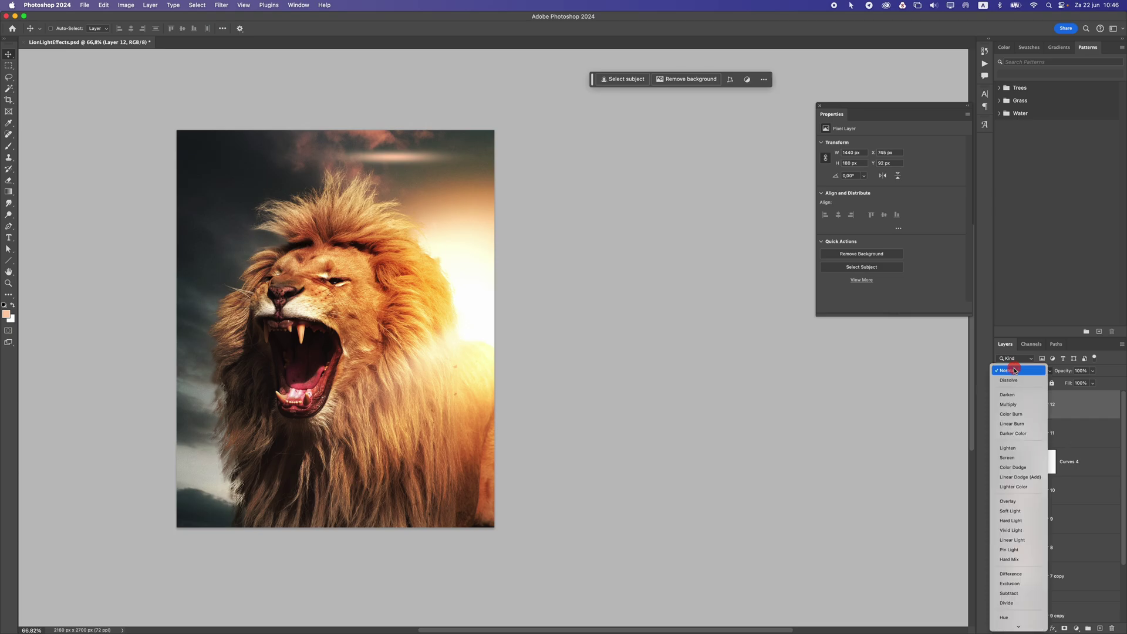
{"action": "left_click", "coordinate": [1019, 496]}
{"action": "left_click_drag", "start_coordinate": [409, 191], "coordinate": [427, 280]}
{"action": "key", "text": "super+t"}
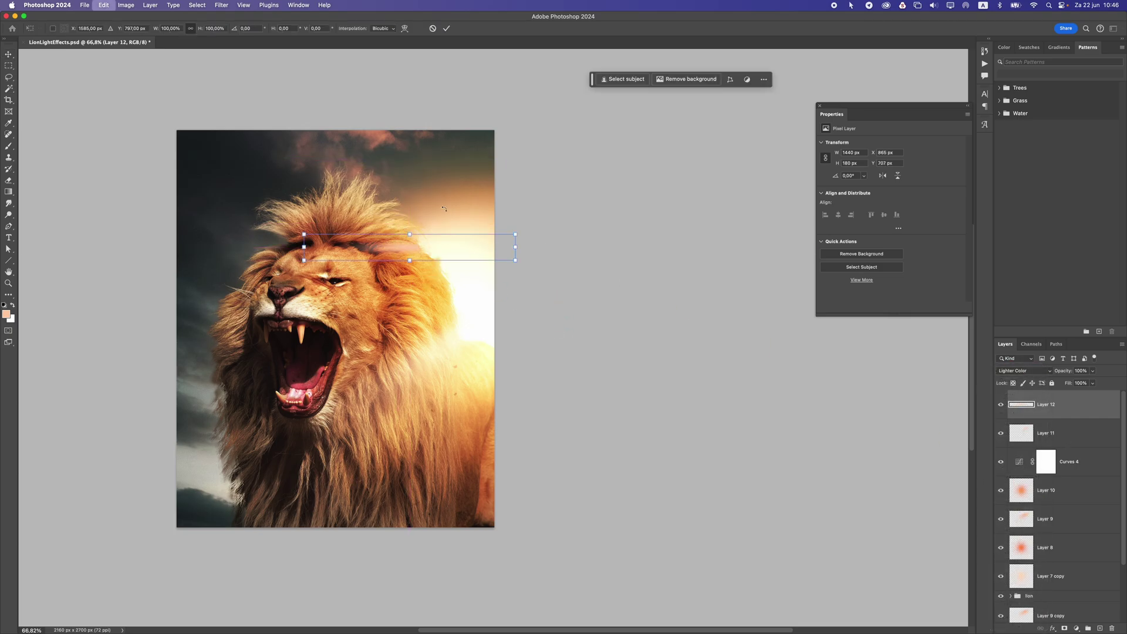
{"action": "mouse_move", "coordinate": [444, 205]}
{"action": "left_mouse_down"}
{"action": "mouse_move", "coordinate": [465, 243]}
{"action": "mouse_move", "coordinate": [530, 261]}
{"action": "left_mouse_up"}
{"action": "key", "text": "Return"}
- Change the streak's blending to Overlay and reposition it along the mane's sunlit edge
{"action": "left_click", "coordinate": [1010, 372]}
{"action": "left_click", "coordinate": [1018, 385]}
{"action": "left_click", "coordinate": [420, 235]}
{"action": "scroll", "coordinate": [420, 236], "scroll_direction": "up", "scroll_amount": 5}
{"action": "left_click_drag", "start_coordinate": [442, 238], "coordinate": [436, 242]}
- Duplicate the Overlay streak, move the copy down towards the sun, and rotate it to a steeper angle
{"action": "key", "text": "super+j"}
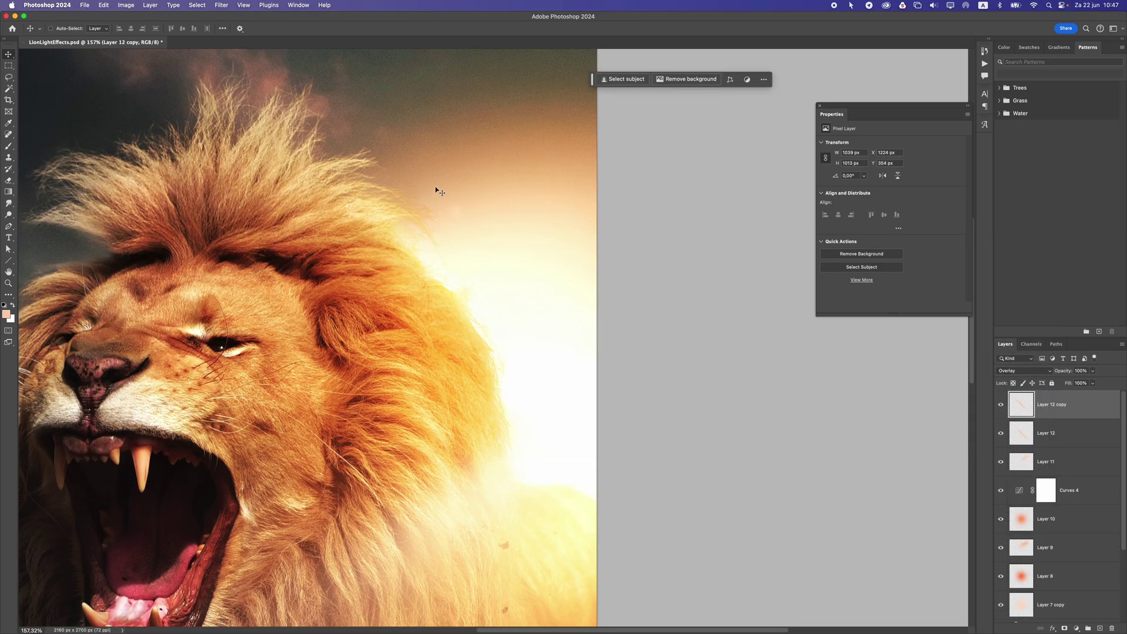
{"action": "left_click_drag", "start_coordinate": [436, 189], "coordinate": [496, 268]}
{"action": "key", "text": "super+t"}
{"action": "mouse_move", "coordinate": [508, 257]}
{"action": "left_mouse_down"}
{"action": "mouse_move", "coordinate": [531, 305]}
{"action": "mouse_move", "coordinate": [515, 278]}
{"action": "left_mouse_up"}
{"action": "left_click_drag", "start_coordinate": [506, 177], "coordinate": [499, 411]}
{"action": "key", "text": "Return"}
- Duplicate the steep streak and rotate the copy to horizontal beside the sun
{"action": "key", "text": "super+j"}
{"action": "key", "text": "super+t"}
{"action": "left_click_drag", "start_coordinate": [549, 311], "coordinate": [493, 362]}
{"action": "key", "text": "Return"}
{"action": "key", "text": "super+t"}
{"action": "left_click_drag", "start_coordinate": [541, 256], "coordinate": [548, 334]}
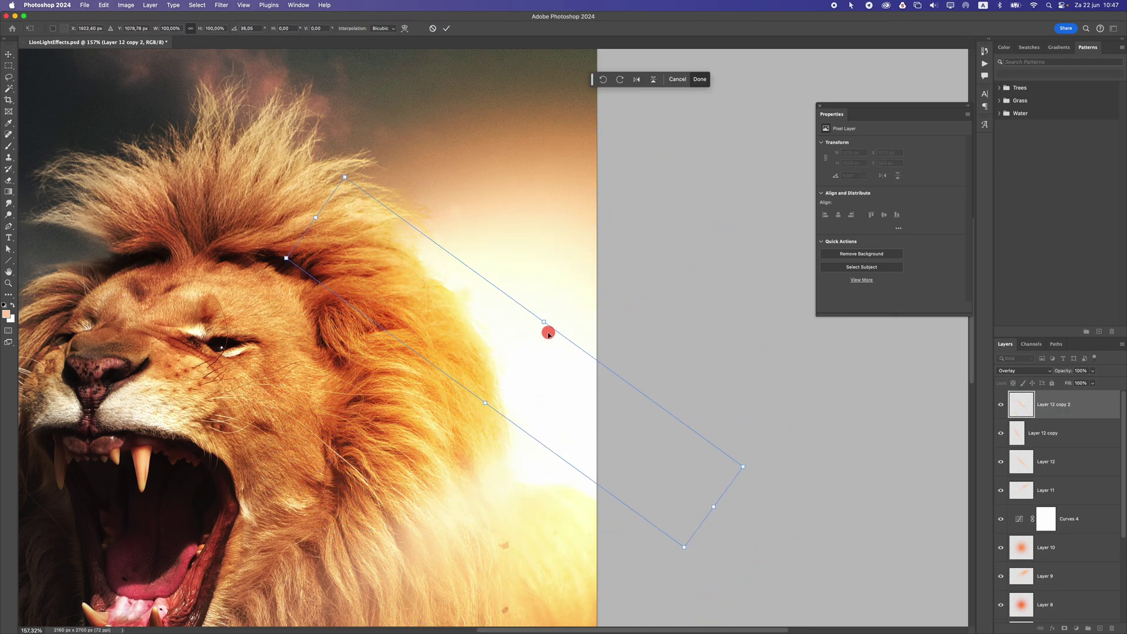
{"action": "key", "text": "Escape"}
- Duplicate the horizontal streak, reposition the copy, and rotate it to a nearly vertical angle
{"action": "key", "text": "super+j"}
{"action": "left_click_drag", "start_coordinate": [661, 422], "coordinate": [624, 328]}
{"action": "key", "text": "super+t"}
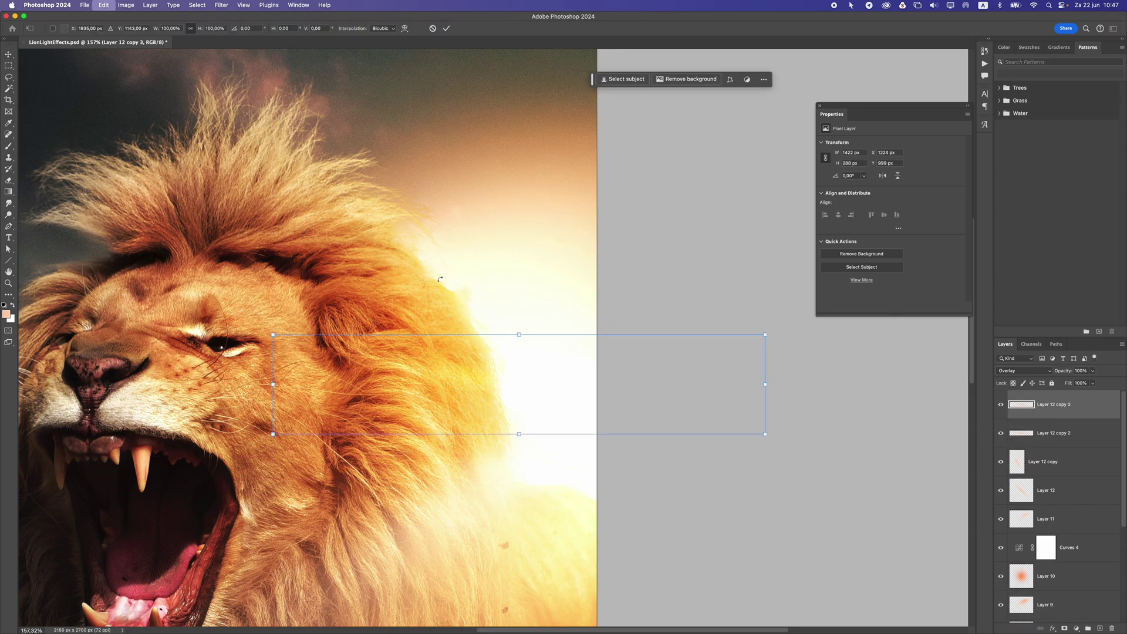
{"action": "left_click_drag", "start_coordinate": [548, 410], "coordinate": [474, 408]}
{"action": "key", "text": "Return"}
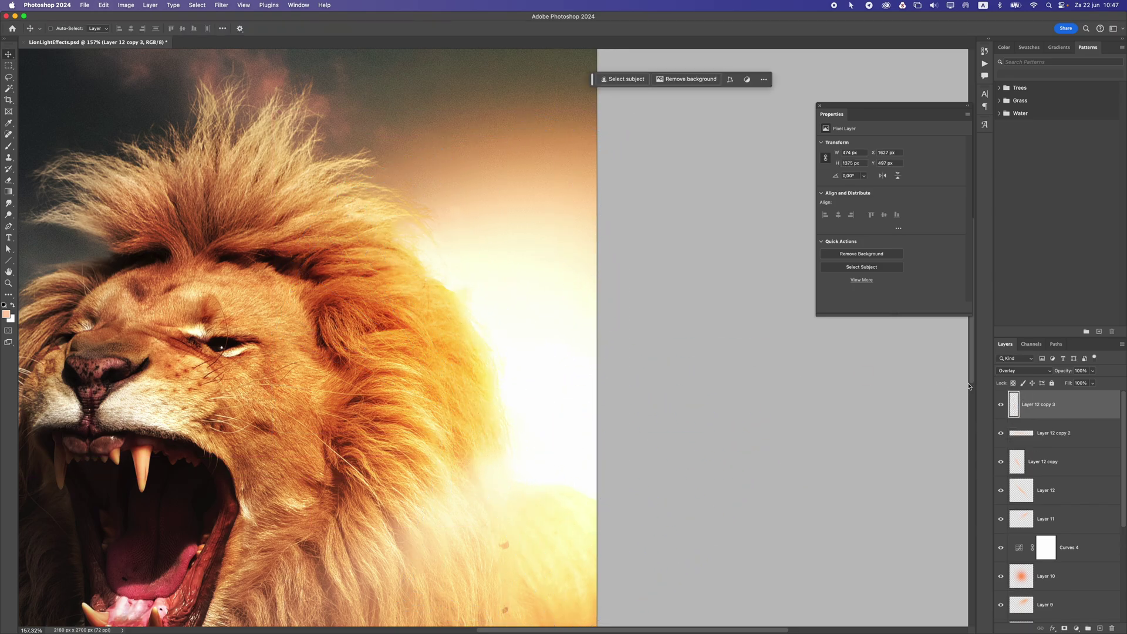
- Set the nearly vertical streak to Screen blending and move it up over the mane's upper sunlit edge
{"action": "left_click", "coordinate": [1023, 370]}
{"action": "left_click", "coordinate": [1018, 329]}
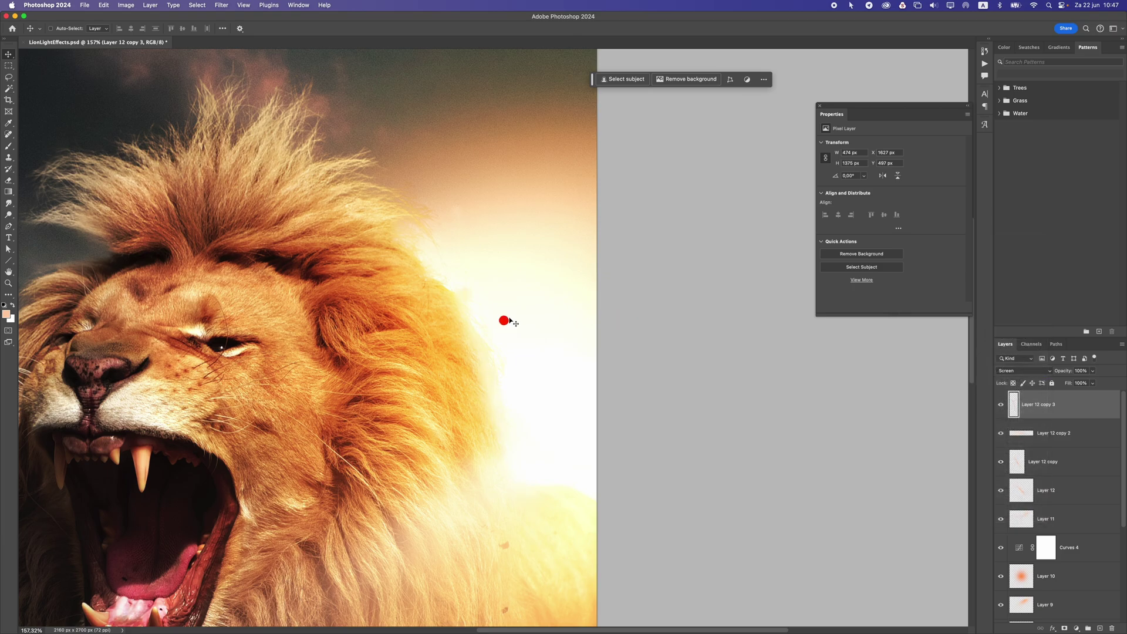
{"action": "left_click_drag", "start_coordinate": [471, 340], "coordinate": [395, 194]}
- Duplicate the Screen streak and distort the copy into a shorter, wider light ray about 535 px wide over the mane
{"action": "key", "text": "super+j"}
{"action": "key", "text": "ctrl+t"}
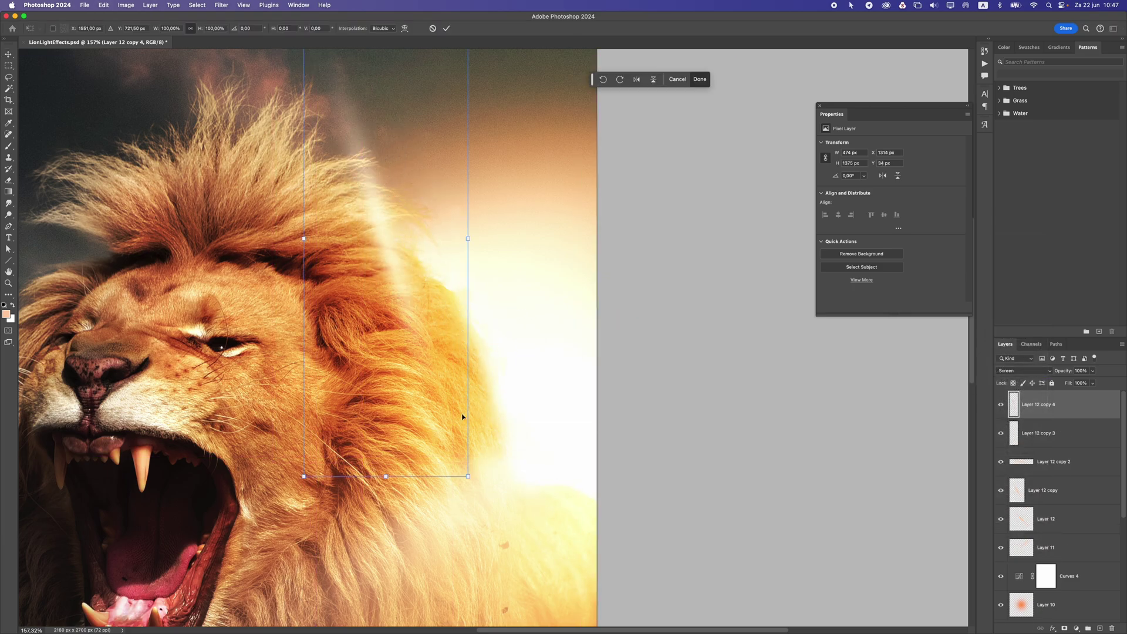
{"action": "left_click_drag", "start_coordinate": [379, 477], "coordinate": [374, 207], "text": "super"}
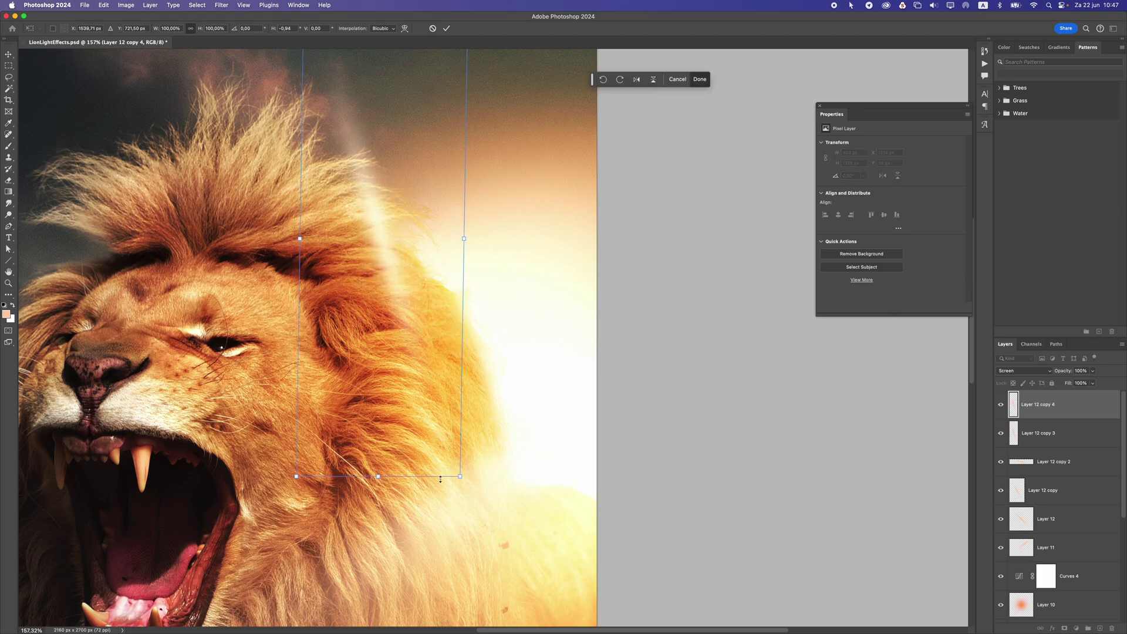
{"action": "left_click_drag", "start_coordinate": [460, 476], "coordinate": [454, 186], "text": "super"}
{"action": "left_click_drag", "start_coordinate": [391, 197], "coordinate": [420, 217]}
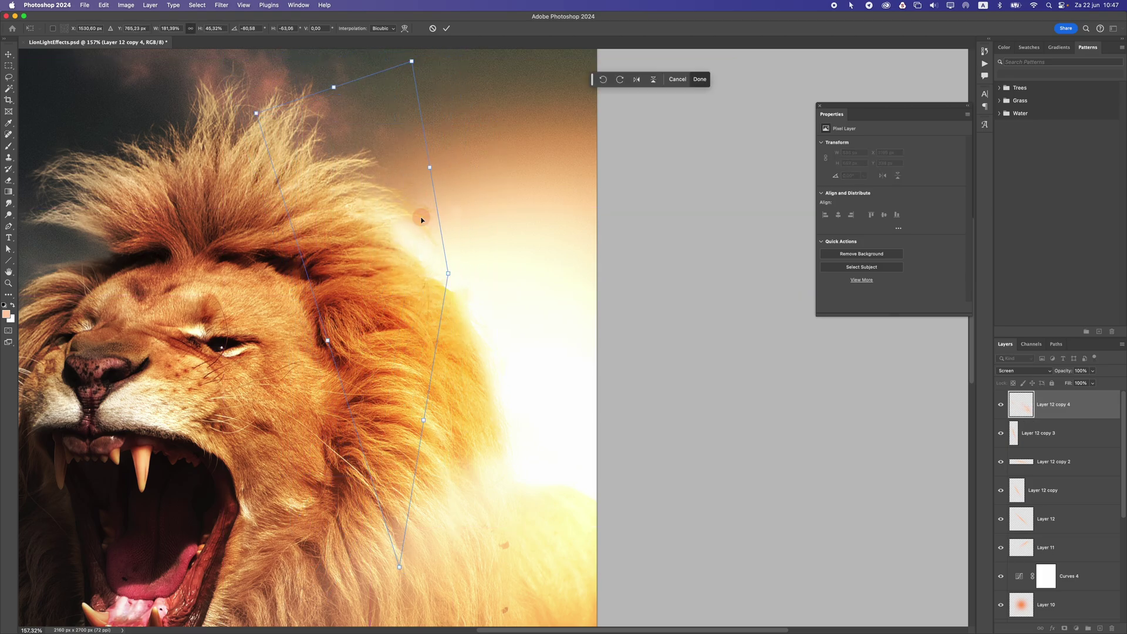
{"action": "key", "text": "Return"}
{"action": "scroll", "coordinate": [359, 376], "scroll_direction": "down", "scroll_amount": 10}
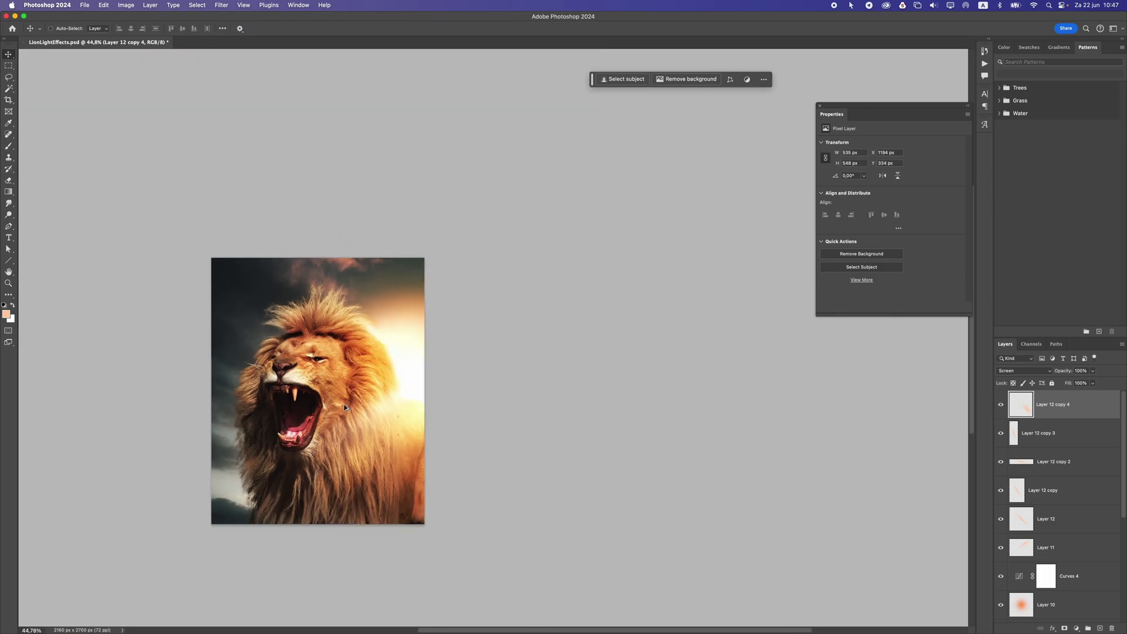
- Make two copies of the distorted ray and spread them over the lower mane near the sun
{"action": "scroll", "coordinate": [344, 402], "scroll_direction": "up", "scroll_amount": 2}
{"action": "left_click_drag", "start_coordinate": [343, 400], "coordinate": [411, 360]}
{"action": "scroll", "coordinate": [422, 370], "scroll_direction": "down", "scroll_amount": 5}
{"action": "scroll", "coordinate": [431, 393], "scroll_direction": "up", "scroll_amount": 5}
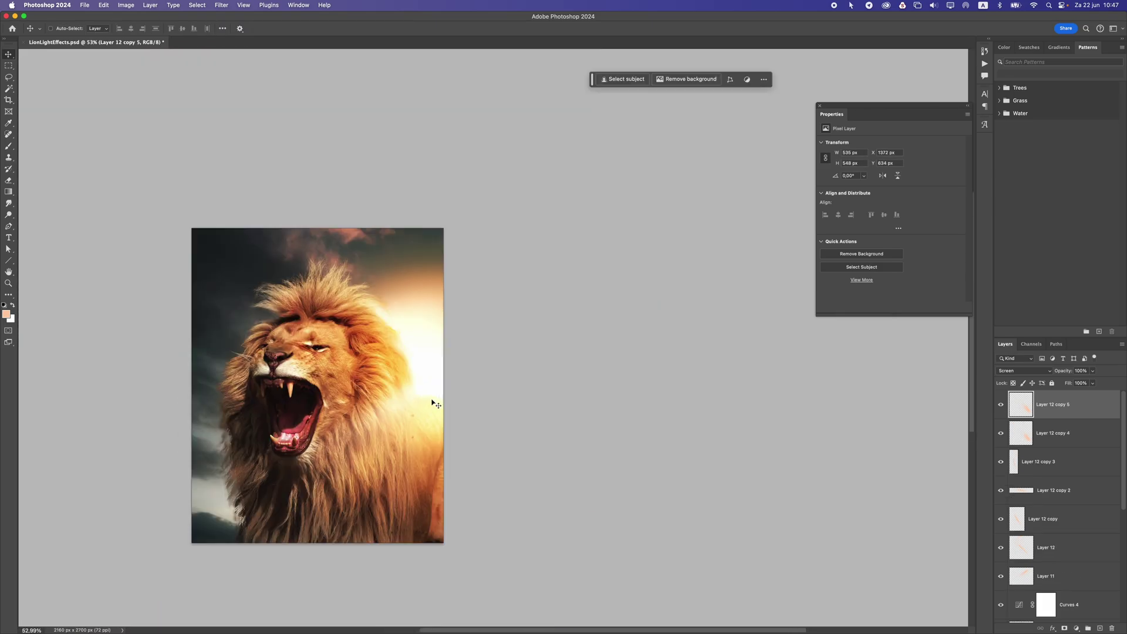
{"action": "left_click_drag", "start_coordinate": [433, 399], "coordinate": [438, 423]}
{"action": "scroll", "coordinate": [438, 422], "scroll_direction": "down", "scroll_amount": 3}
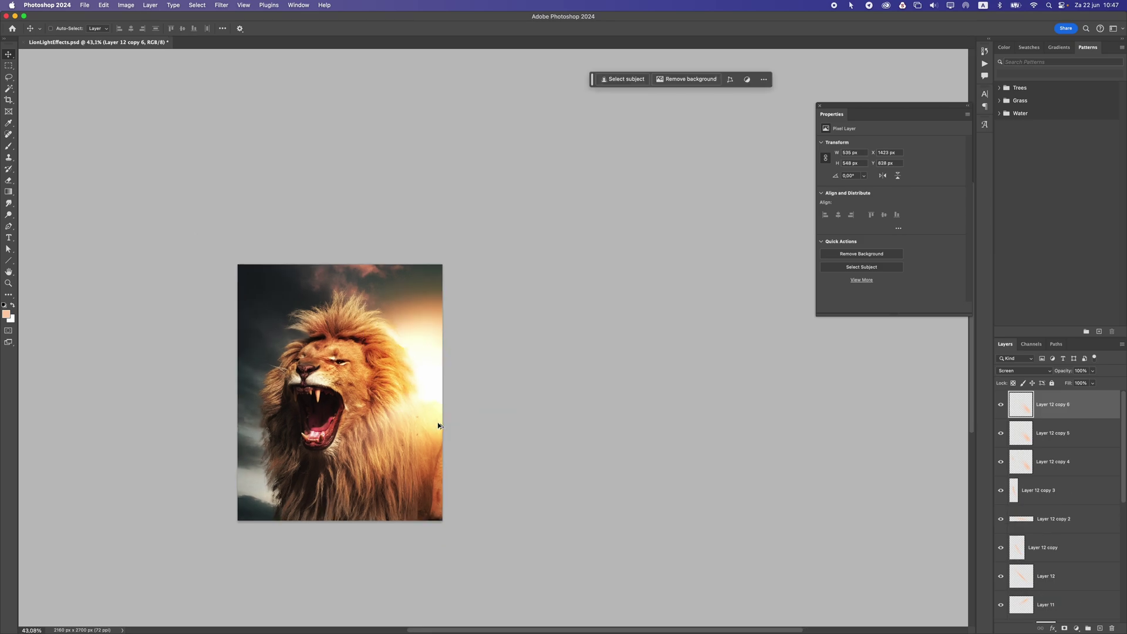
- Duplicate the ray again, move the copy towards the canvas's sunlit edge, and rotate it to a different angle
{"action": "scroll", "coordinate": [439, 426], "scroll_direction": "up", "scroll_amount": 3}
{"action": "key", "text": "super+j"}
{"action": "left_click_drag", "start_coordinate": [362, 354], "coordinate": [405, 395]}
{"action": "key", "text": "super+t"}
{"action": "left_click_drag", "start_coordinate": [426, 353], "coordinate": [429, 411]}
{"action": "key", "text": "Return"}
{"action": "scroll", "coordinate": [446, 377], "scroll_direction": "down", "scroll_amount": 1}
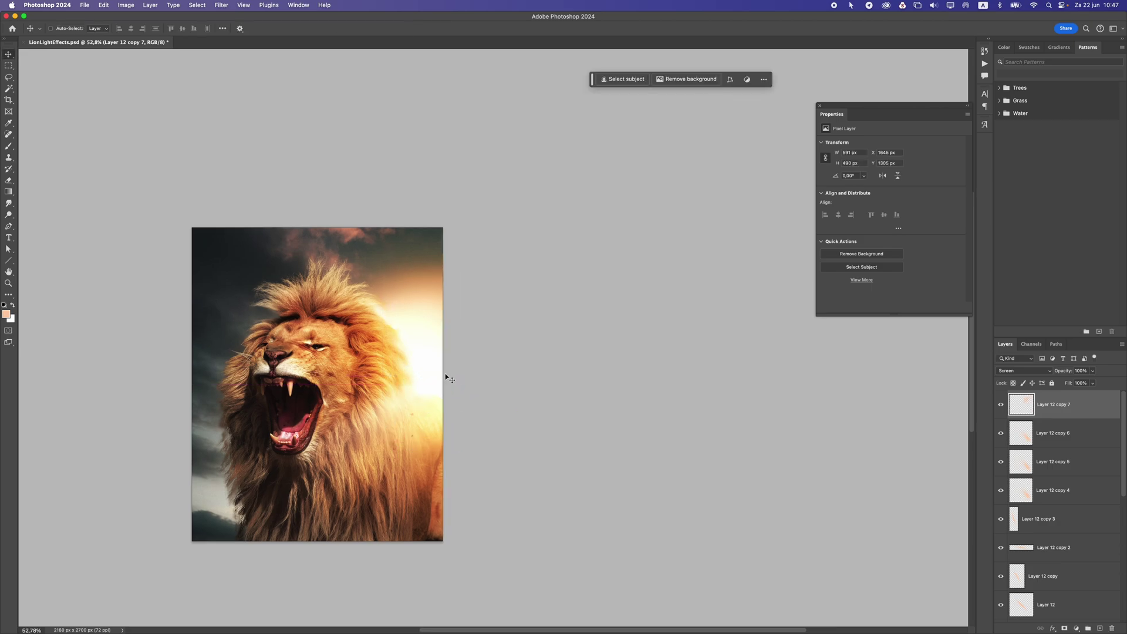
- Group all light-effect layers from Layer 12 copy 7 down to Layer 7 copy
{"action": "scroll", "coordinate": [1061, 559], "scroll_direction": "down", "scroll_amount": 5}
{"action": "scroll", "coordinate": [1061, 559], "scroll_direction": "down", "scroll_amount": 4}
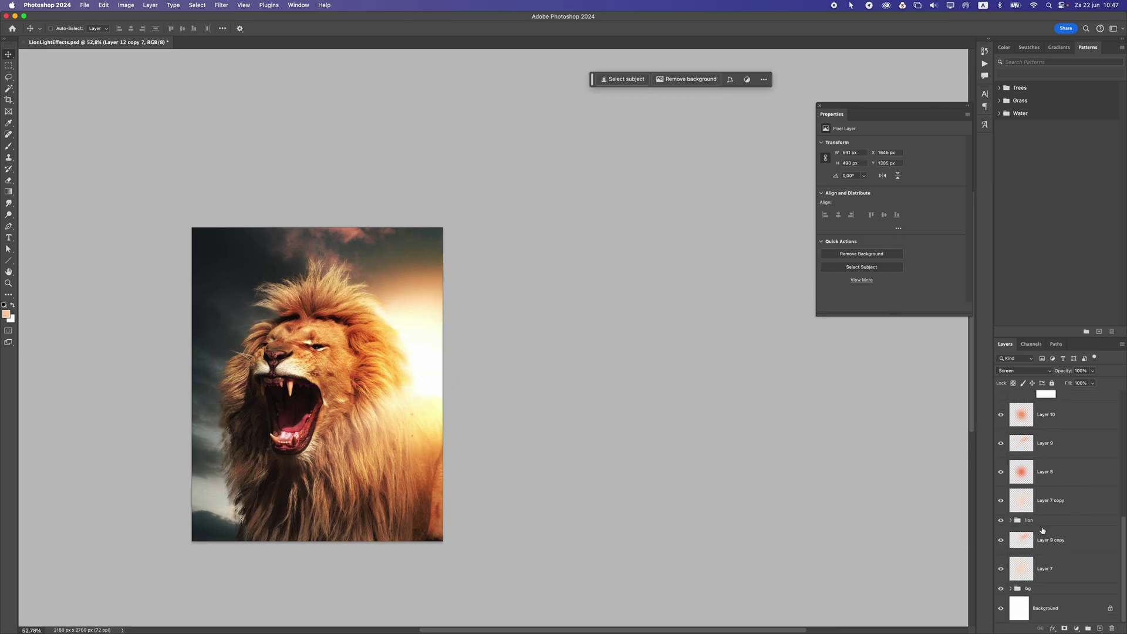
{"action": "scroll", "coordinate": [1039, 505], "scroll_direction": "up", "scroll_amount": 6}
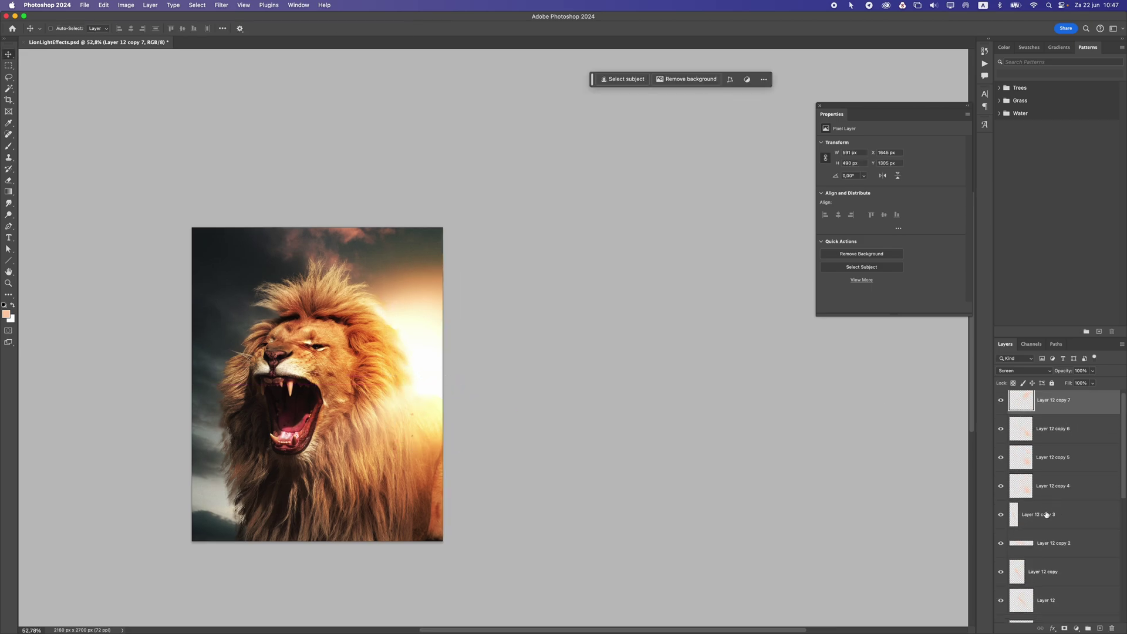
{"action": "scroll", "coordinate": [1051, 528], "scroll_direction": "down", "scroll_amount": 3}
{"action": "left_click", "coordinate": [1061, 541], "text": "shift"}
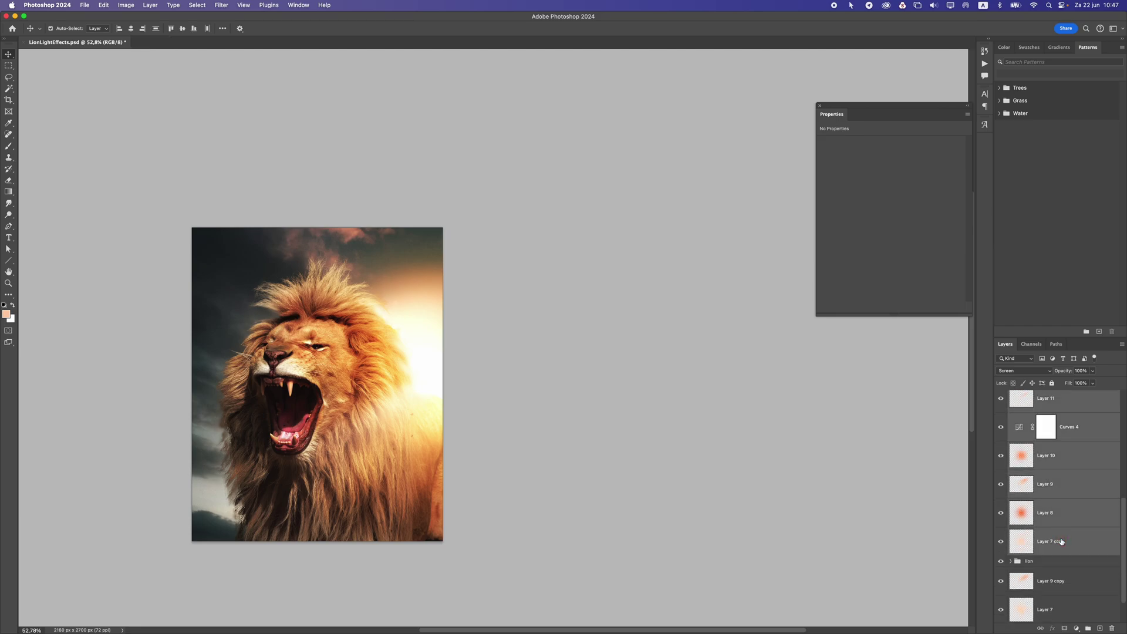
{"action": "key", "text": "super+g"}
- Compare the image with and without the grouped light effects
{"action": "left_click", "coordinate": [1000, 396]}
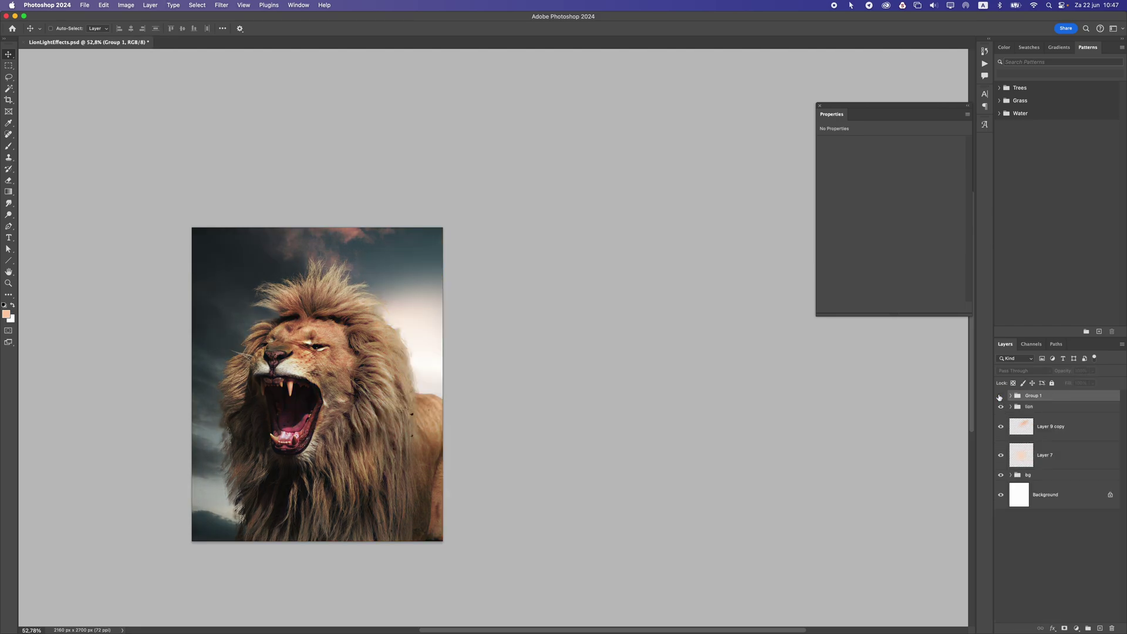
{"action": "left_click", "coordinate": [1000, 396]}
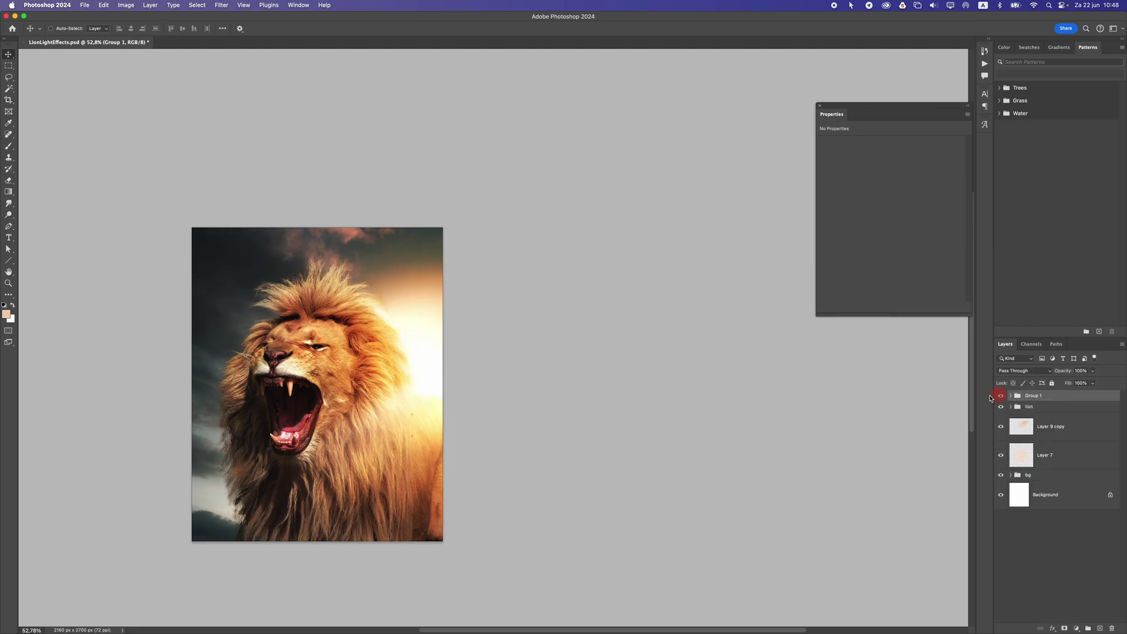
{"action": "scroll", "coordinate": [404, 405], "scroll_direction": "down", "scroll_amount": 5}
{"action": "scroll", "coordinate": [396, 403], "scroll_direction": "up", "scroll_amount": 5}
- Add a Color Balance adjustment directly above the sky layer in the bg group, shifting the midtones towards red and yellow
{"action": "left_click", "coordinate": [1047, 504]}
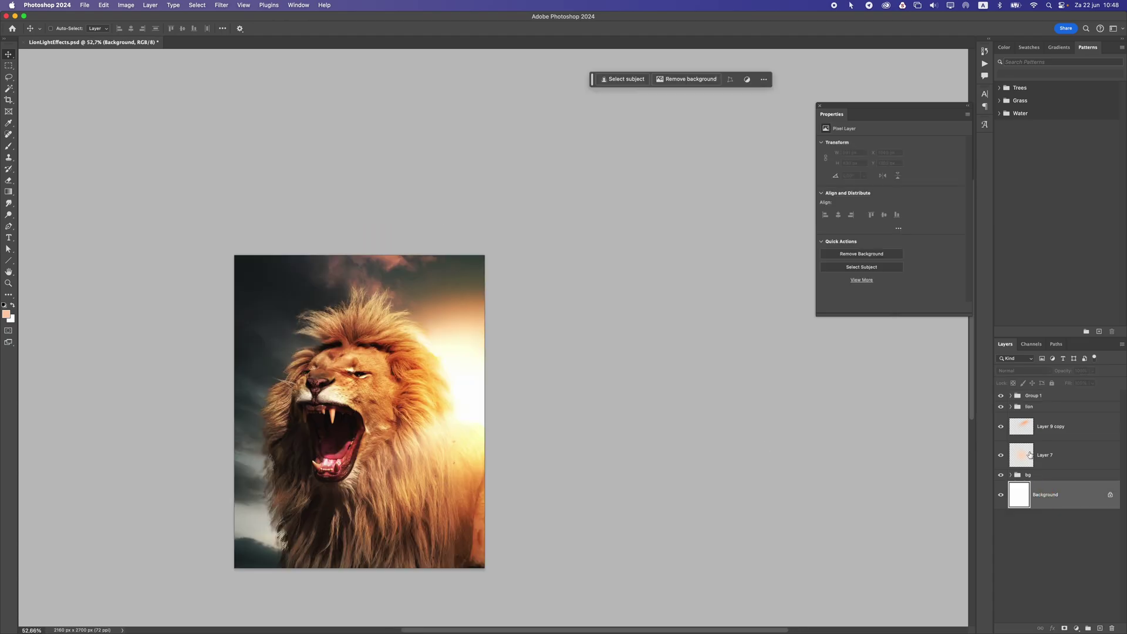
{"action": "left_click", "coordinate": [1011, 475]}
{"action": "key", "text": "alt+bracketright"}
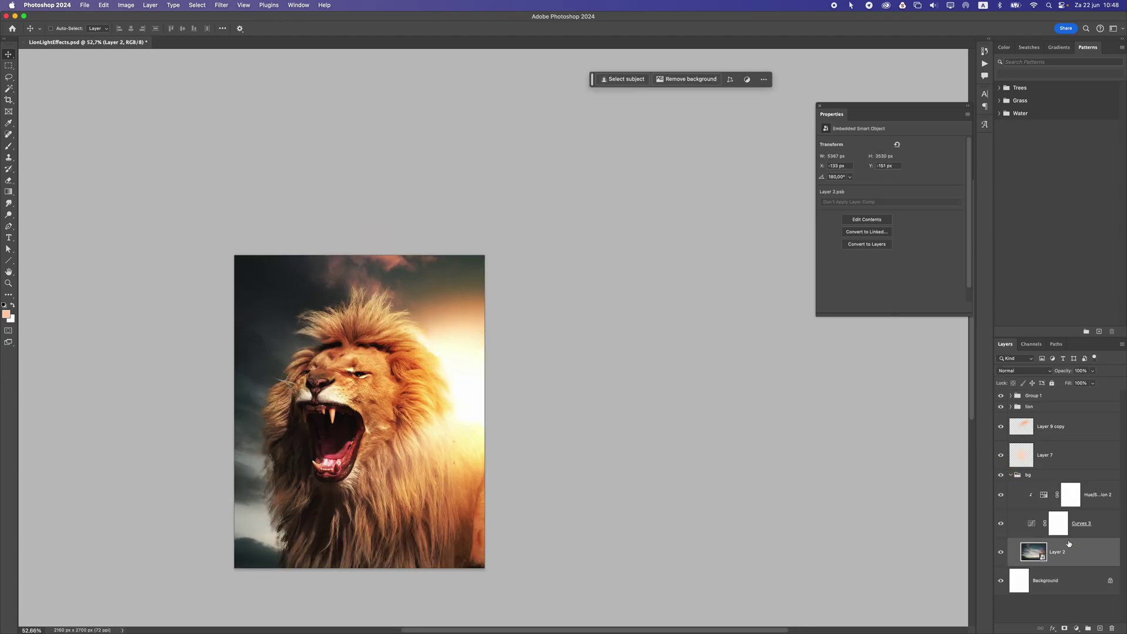
{"action": "left_click", "coordinate": [1080, 629]}
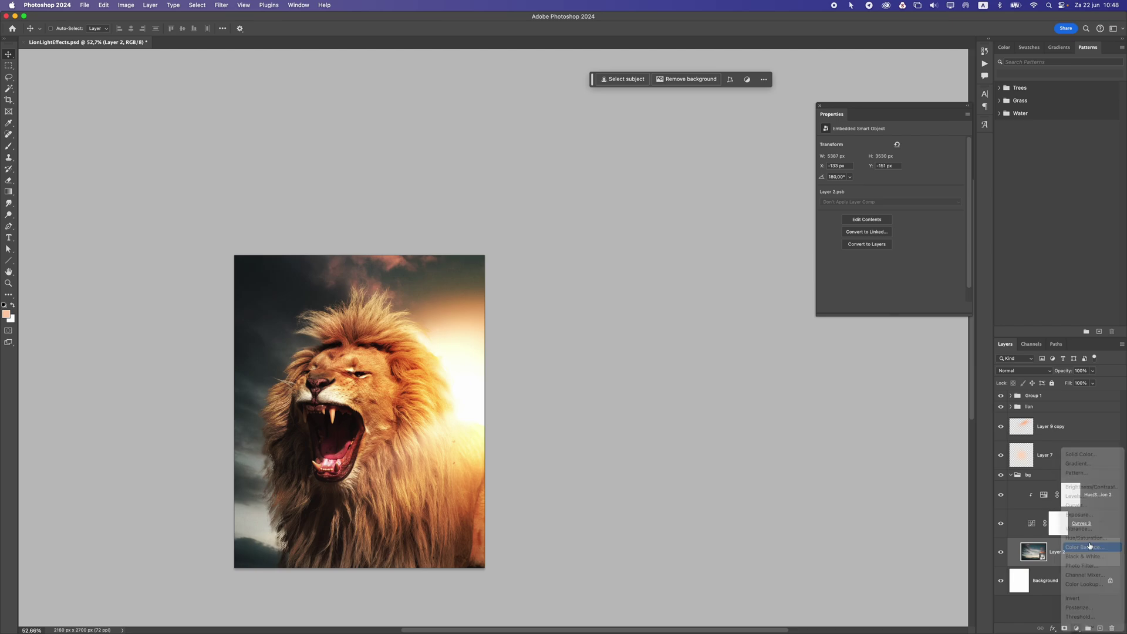
{"action": "left_click", "coordinate": [1090, 546]}
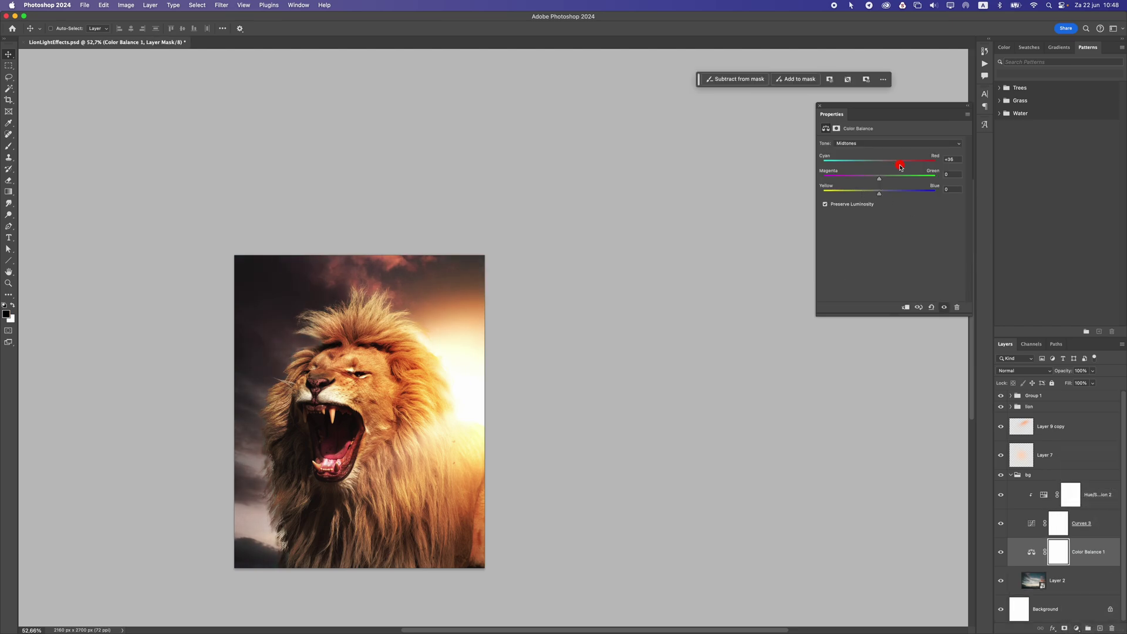
{"action": "left_click_drag", "start_coordinate": [878, 197], "coordinate": [861, 197]}
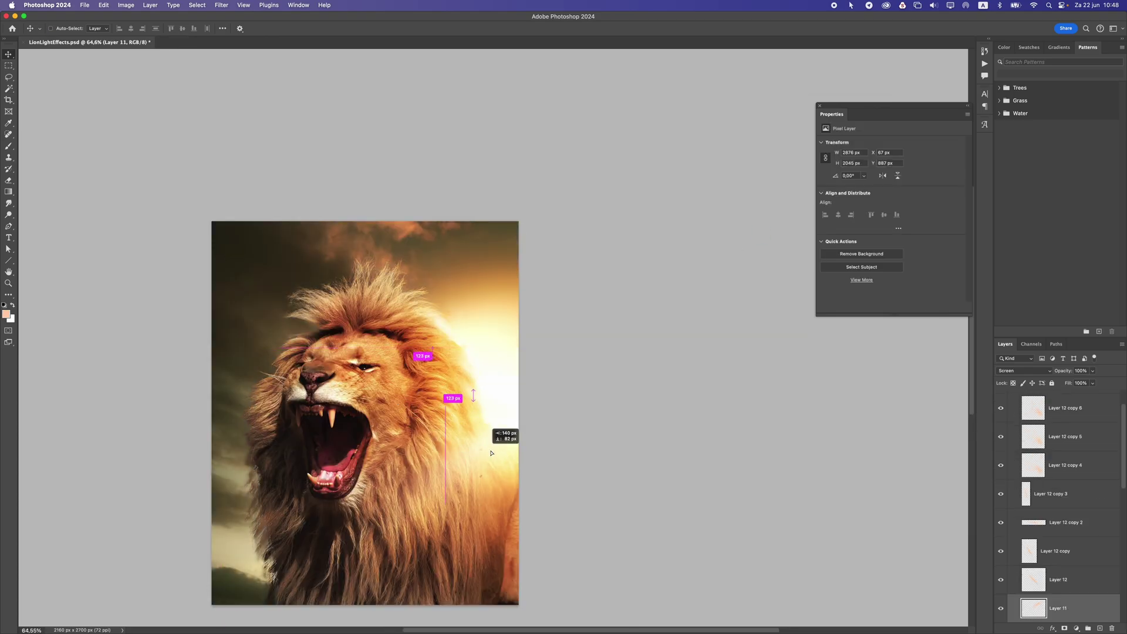
- Move the Layer 11 light ray higher across the mane
{"action": "left_click_drag", "start_coordinate": [491, 452], "coordinate": [480, 363]}
{"action": "scroll", "coordinate": [508, 451], "scroll_direction": "down", "scroll_amount": 3}
{"action": "scroll", "coordinate": [508, 450], "scroll_direction": "up", "scroll_amount": 3}
- Duplicate the Layer 11 ray and distort the copy into another slanted sunbeam across the mane, about 2825 px wide
{"action": "key", "text": "super+j"}
{"action": "key", "text": "super+t"}
{"action": "left_click_drag", "start_coordinate": [634, 357], "coordinate": [607, 521]}
{"action": "left_click_drag", "start_coordinate": [483, 399], "coordinate": [453, 335]}
{"action": "left_click_drag", "start_coordinate": [623, 337], "coordinate": [587, 490]}
{"action": "left_click_drag", "start_coordinate": [447, 408], "coordinate": [436, 361]}
{"action": "left_click_drag", "start_coordinate": [564, 351], "coordinate": [562, 301]}
{"action": "left_click_drag", "start_coordinate": [447, 343], "coordinate": [435, 358]}
{"action": "key", "text": "Return"}
{"action": "scroll", "coordinate": [437, 370], "scroll_direction": "down", "scroll_amount": 5}
{"action": "scroll", "coordinate": [466, 379], "scroll_direction": "up", "scroll_amount": 4}
{"action": "scroll", "coordinate": [430, 414], "scroll_direction": "down", "scroll_amount": 5}
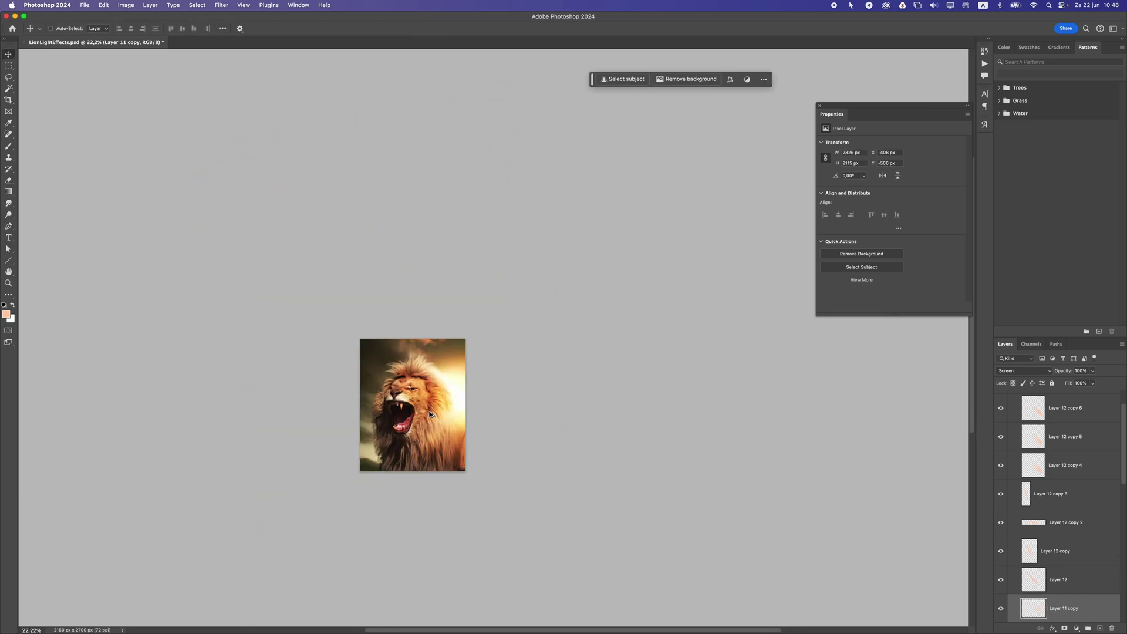
- Change the area surrounding the canvas to black
{"action": "scroll", "coordinate": [428, 412], "scroll_direction": "up", "scroll_amount": 3}
{"action": "right_click", "coordinate": [547, 310]}
{"action": "left_click", "coordinate": [555, 326]}
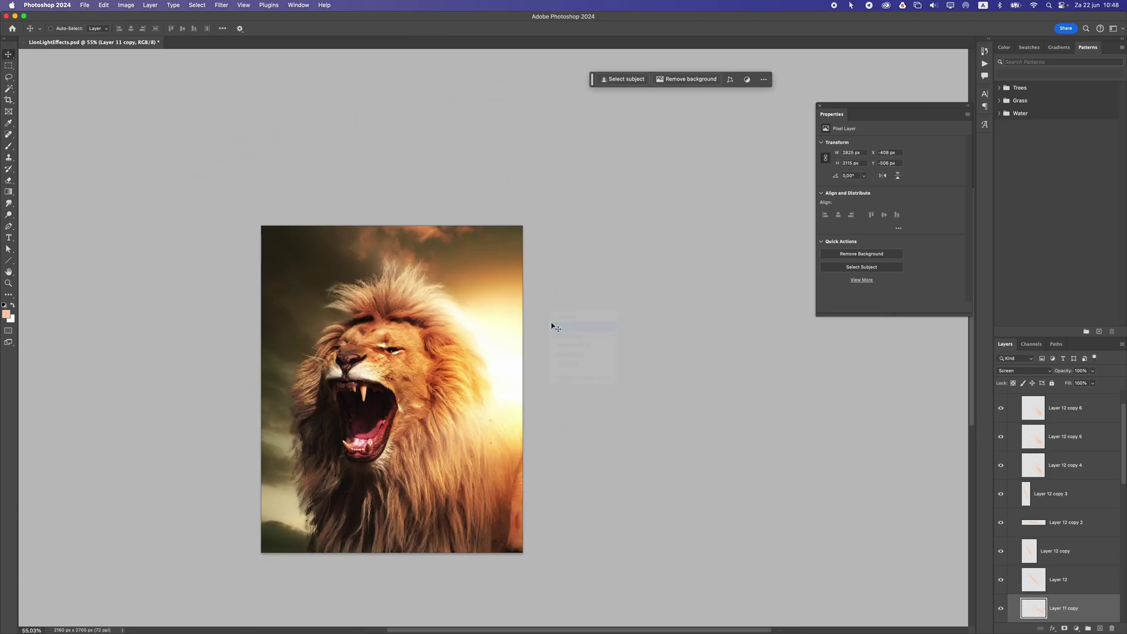
{"action": "scroll", "coordinate": [479, 327], "scroll_direction": "up", "scroll_amount": 3}
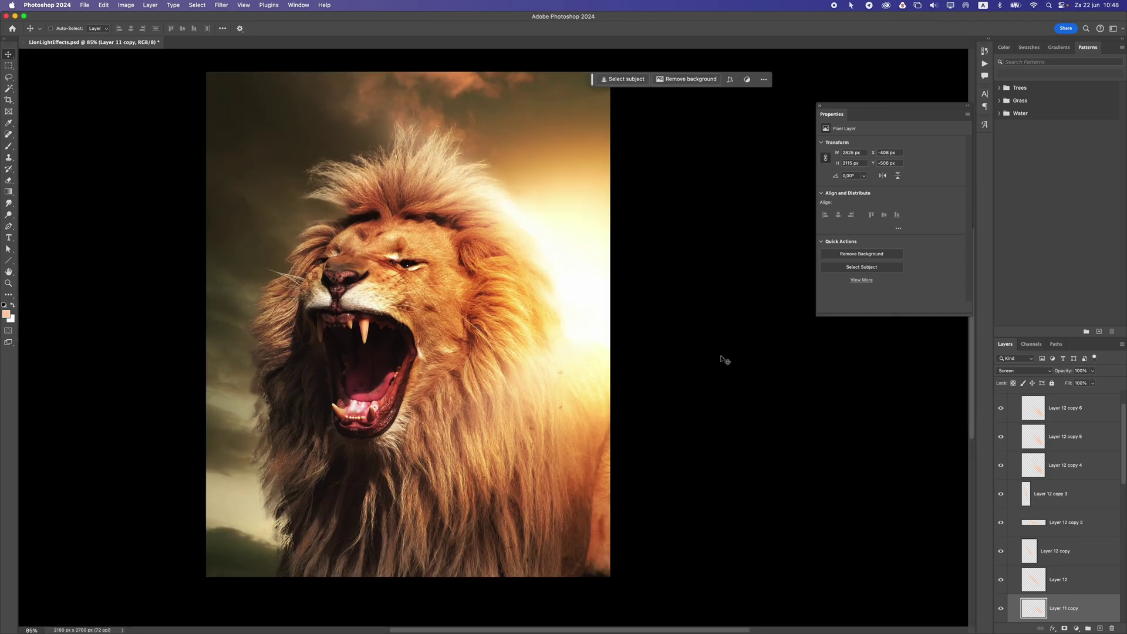